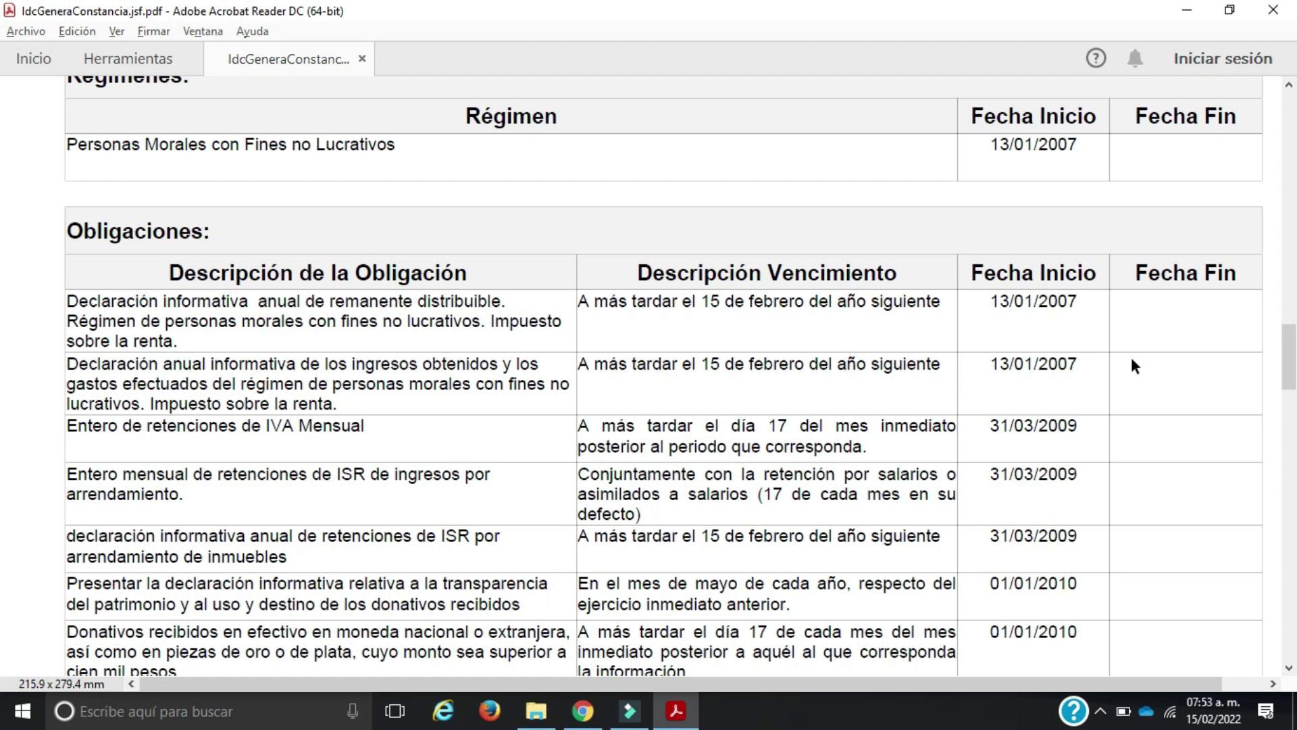
Examine the Obligaciones table in the tax status certificate, focusing on the annual informative return of income and expenses and its due date
scroll(148, 427, "up", 3, "ctrl")
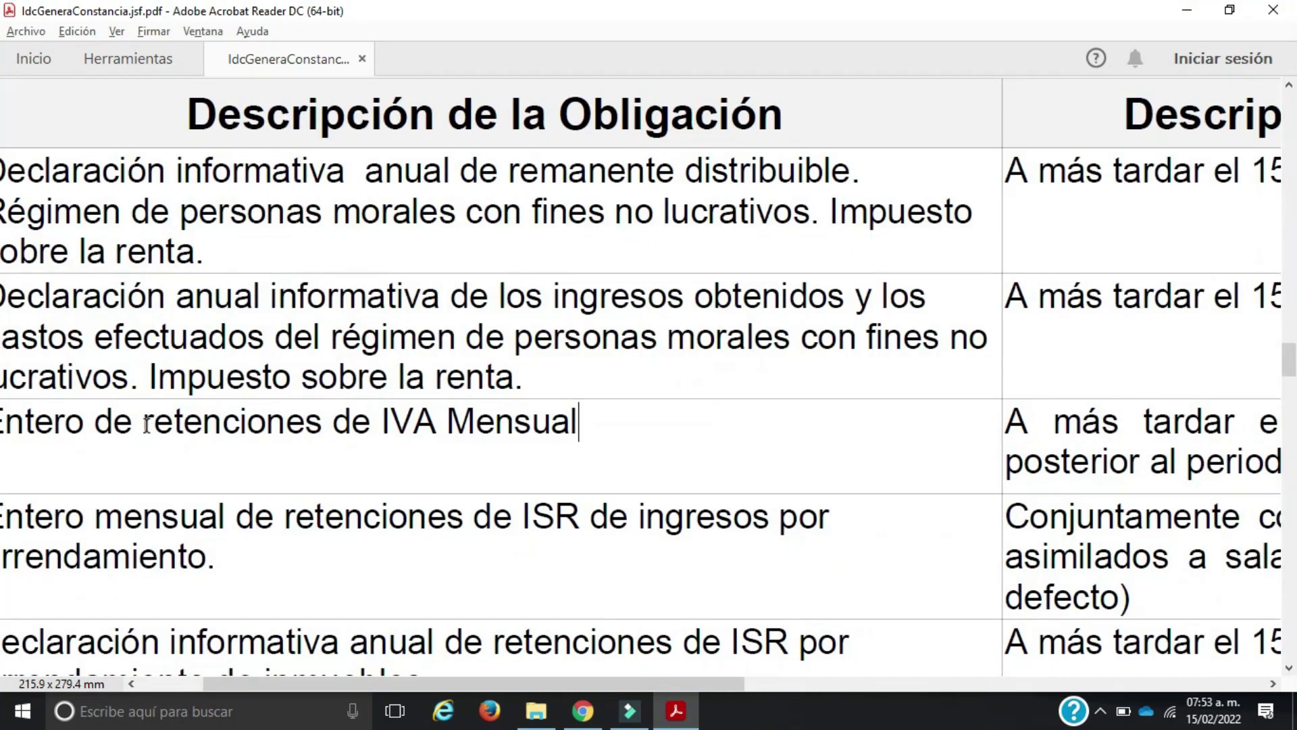
scroll(171, 387, "down", 3, "ctrl")
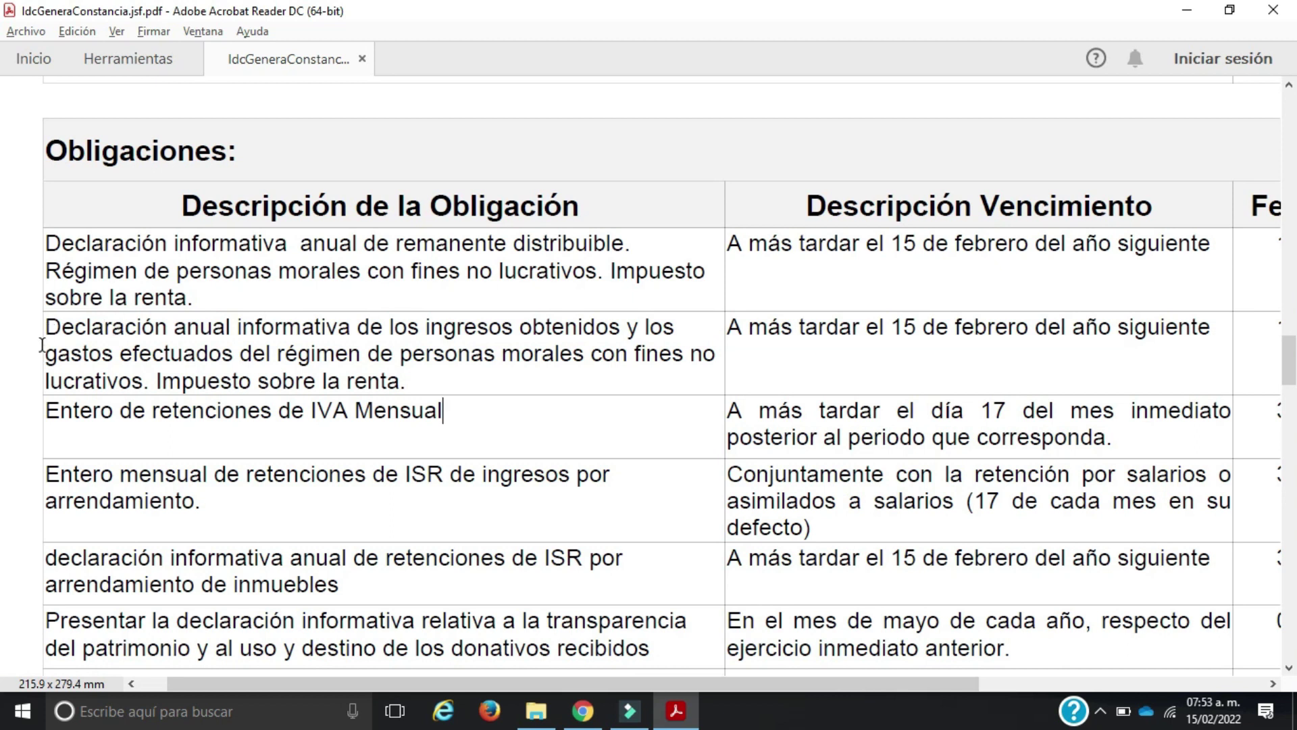
left_click_drag(200, 327, 675, 327)
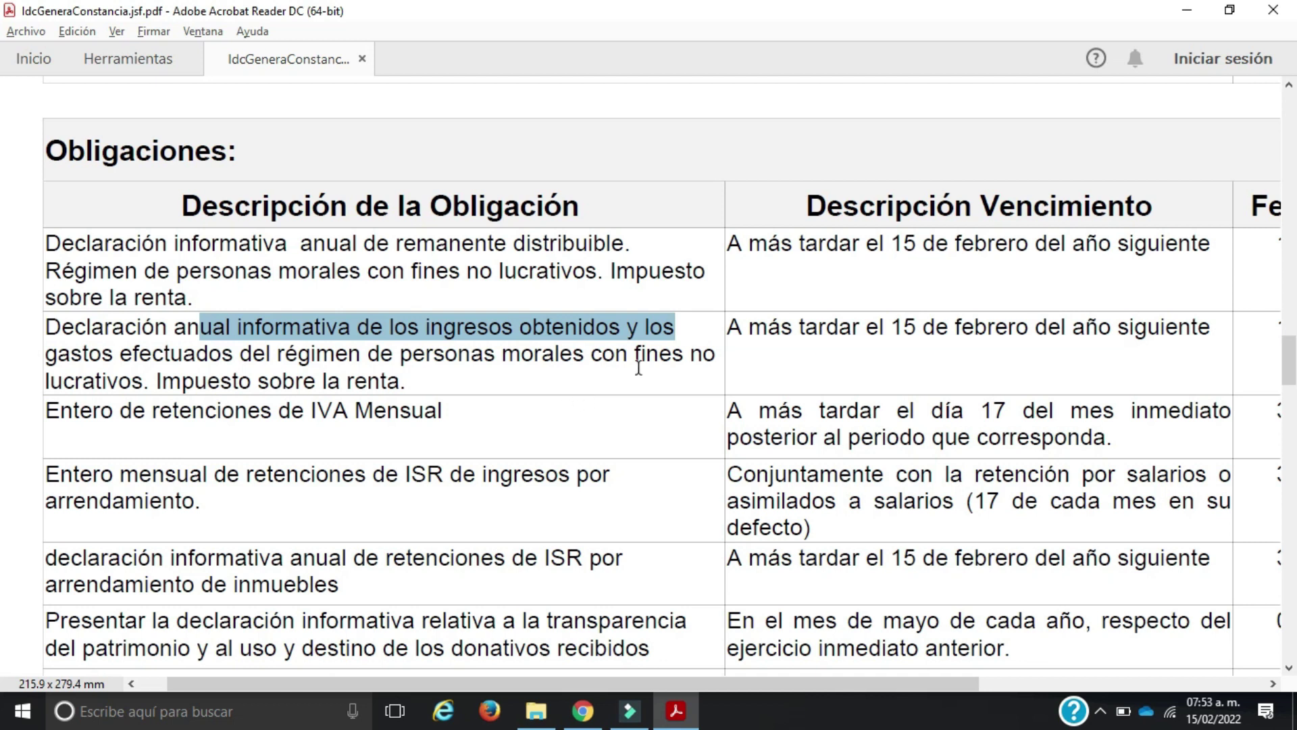
left_click_drag(732, 336, 1120, 344)
left_click(972, 364)
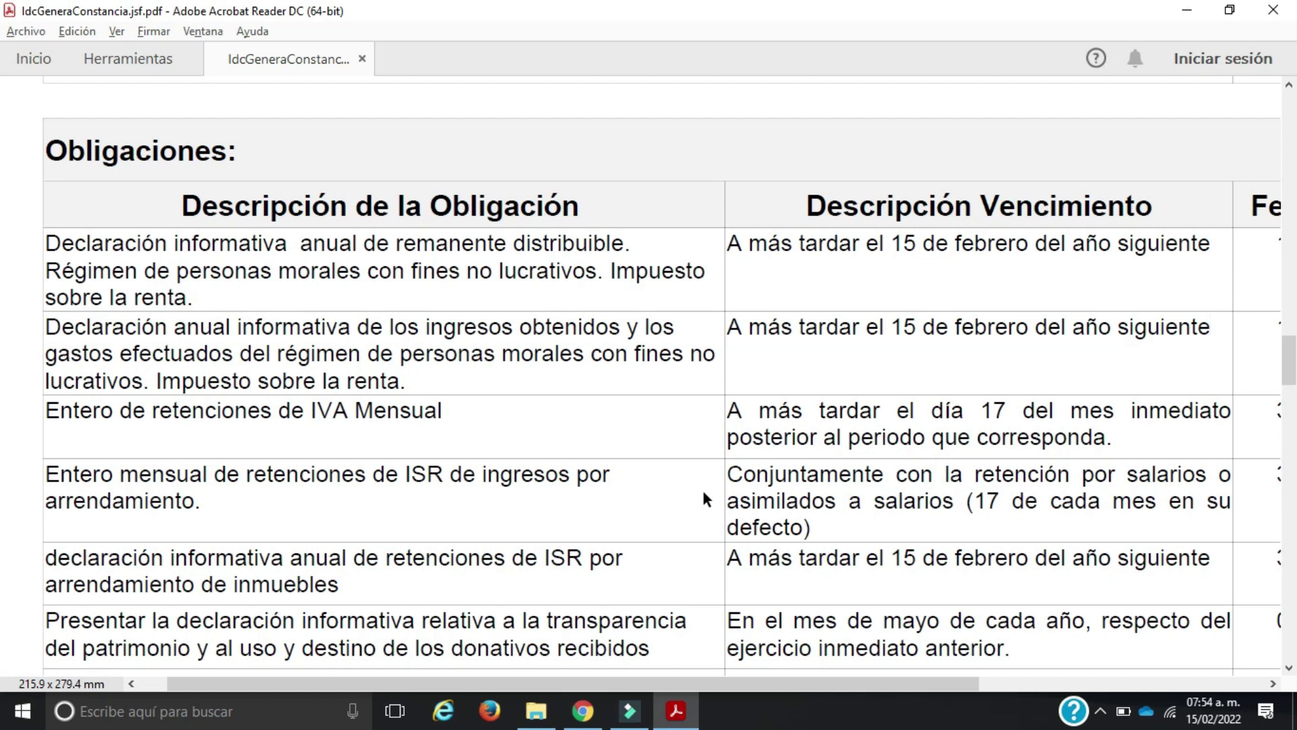
scroll(703, 489, "up", 3)
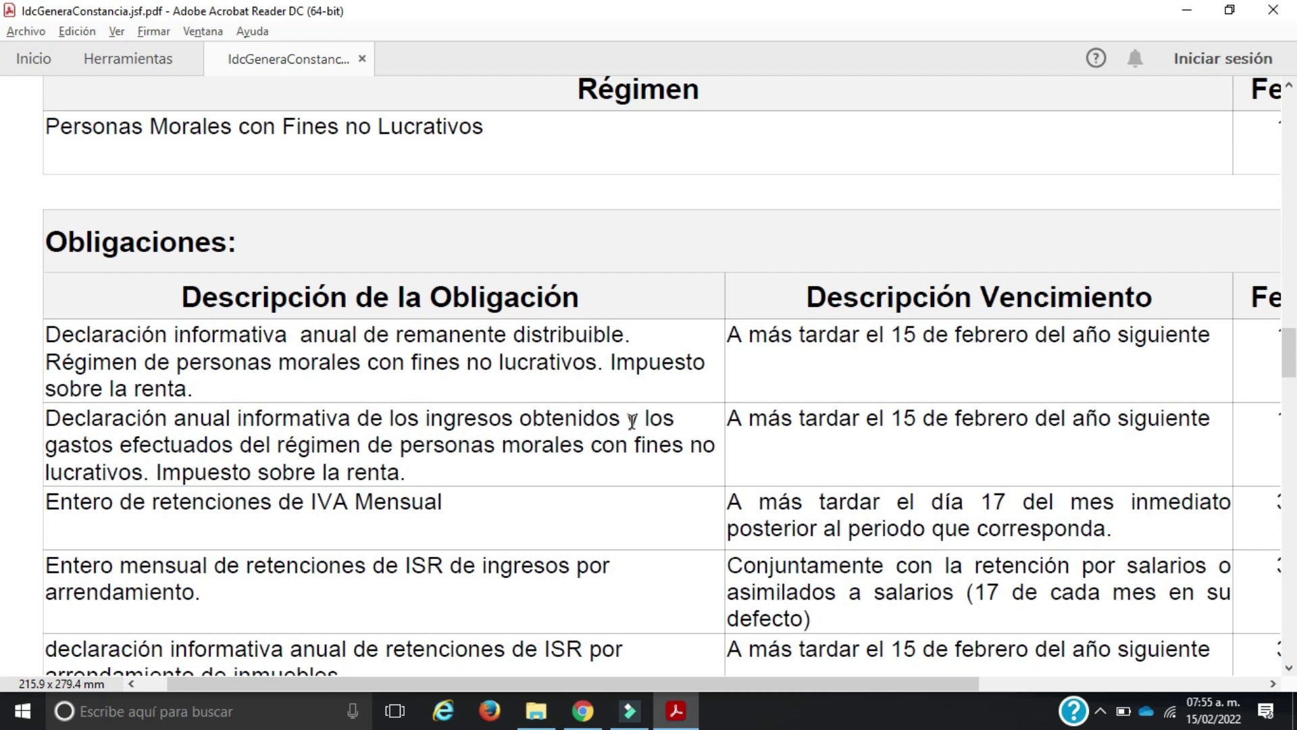
left_click(631, 420)
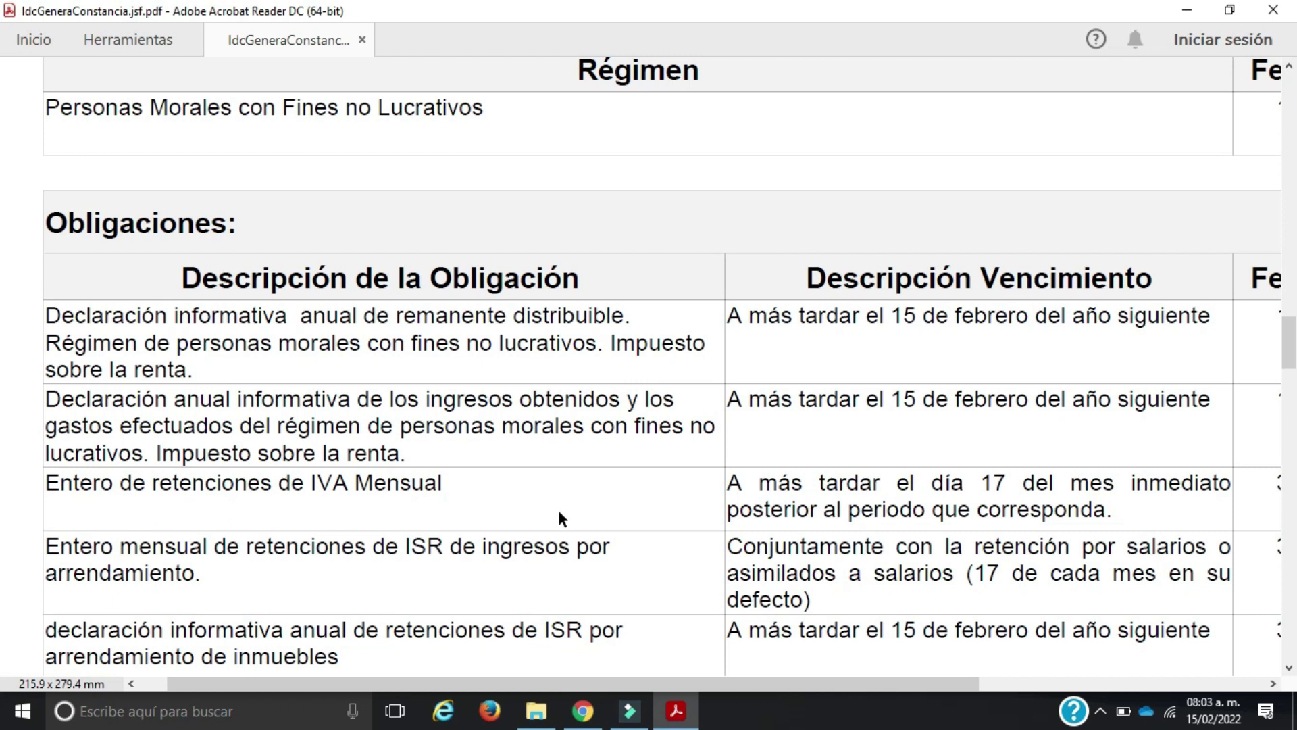
Switch to the SAT website in Chrome and open the annual return for legal entities (Presenta tu declaración anual de personas morales)
key("alt+Tab")
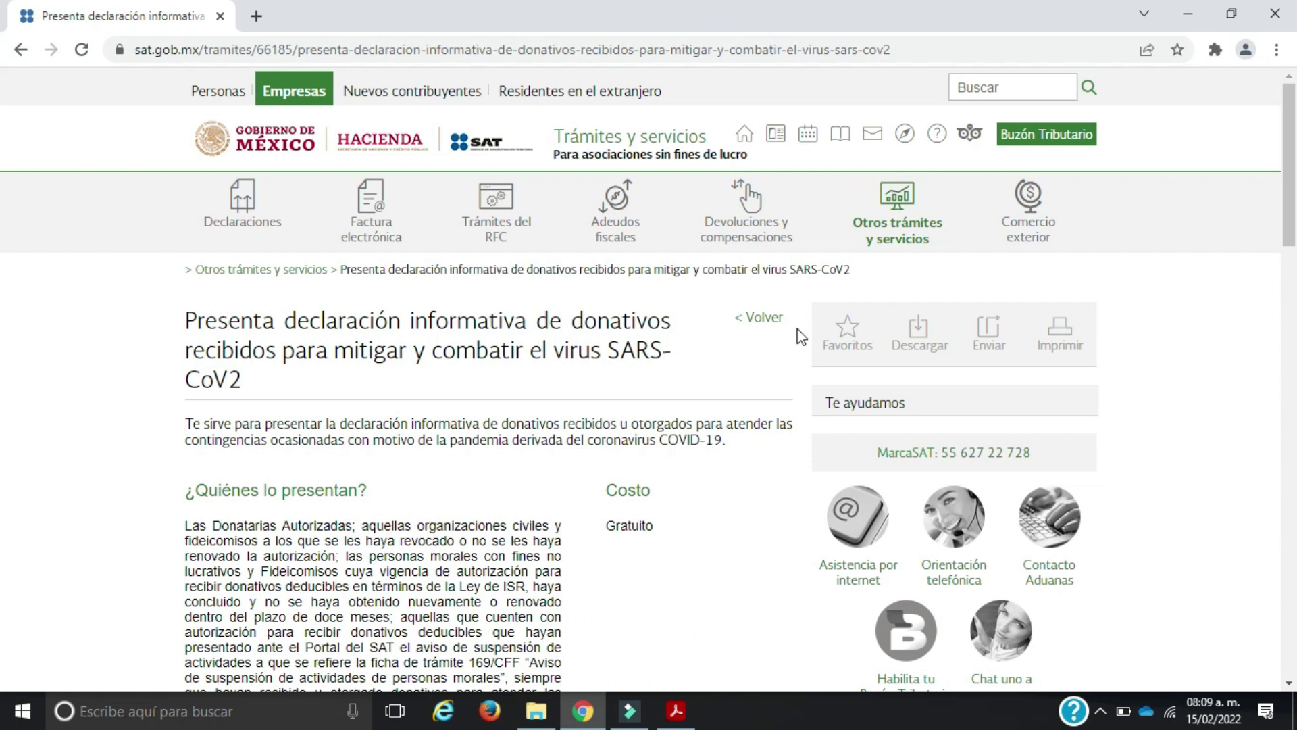
mouse_move(230, 229)
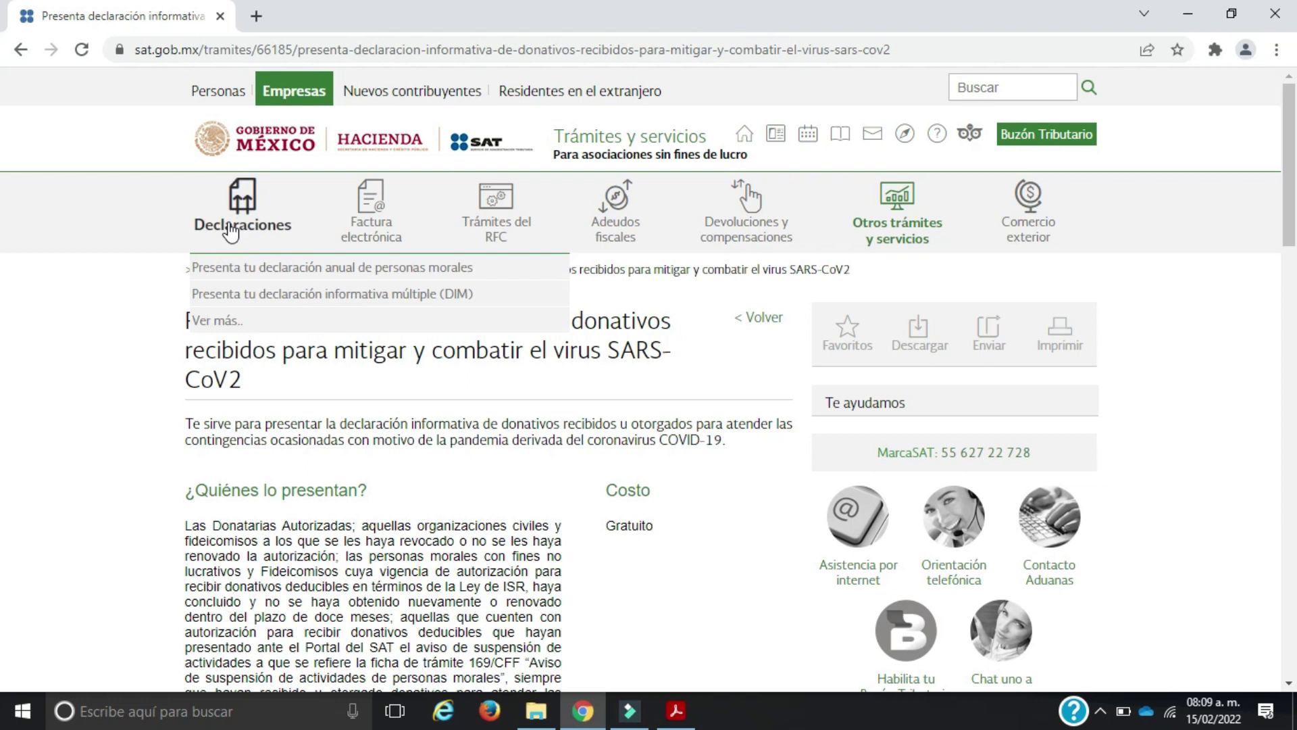
left_click(275, 276)
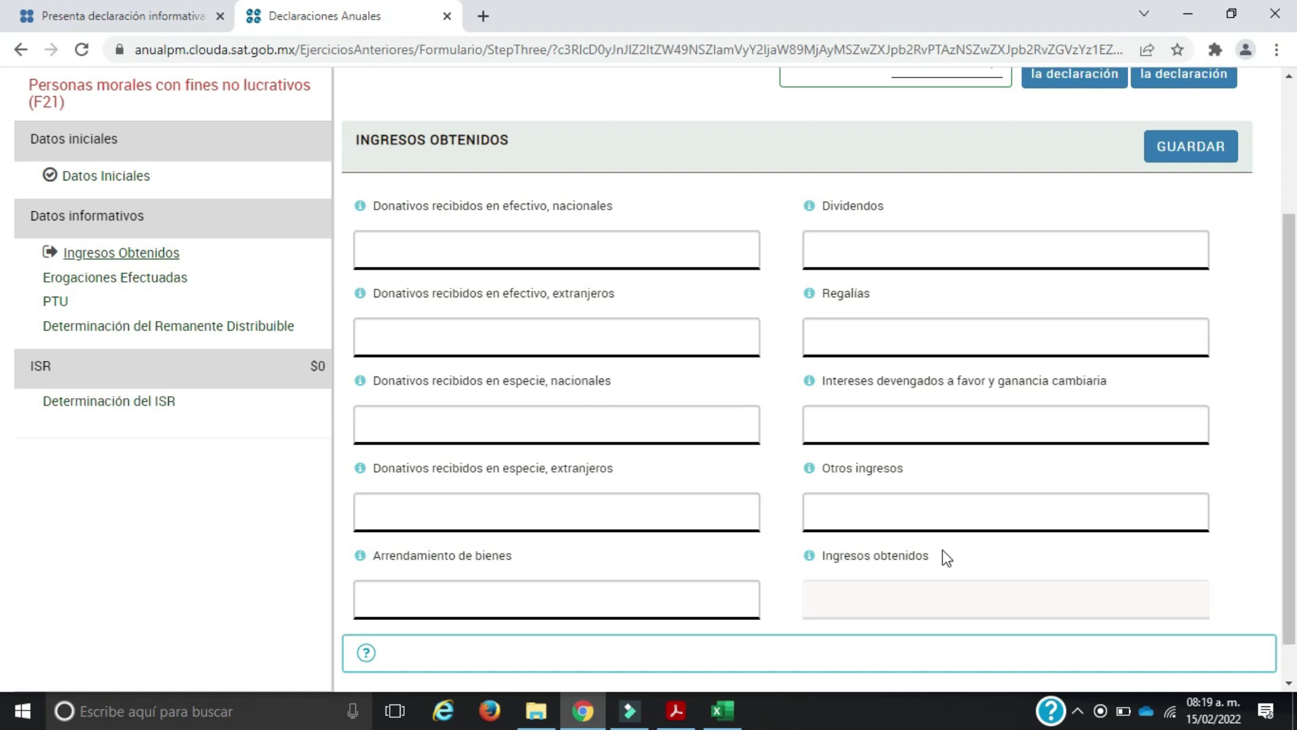
Enter 50,000 as Donativos recibidos en efectivo, nacionales in the Ingresos Obtenidos section
scroll(1002, 601, "down", 1)
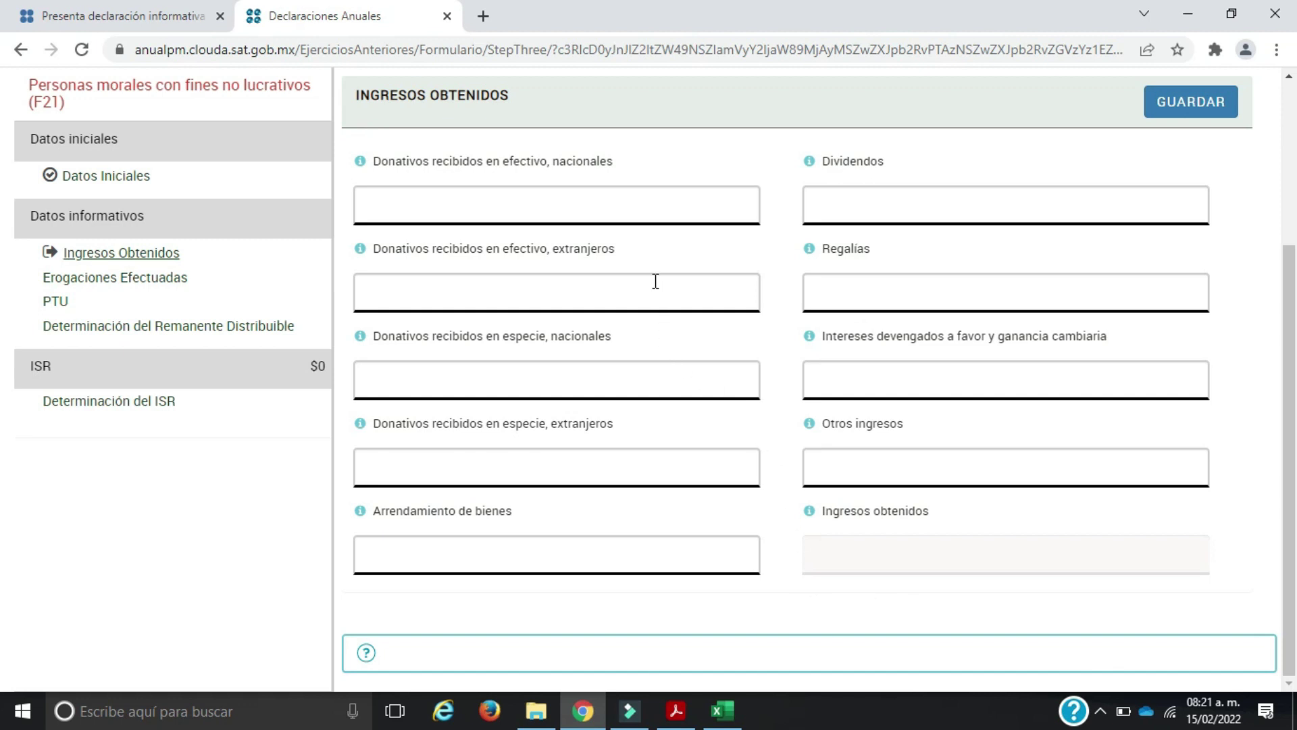
left_click(655, 204)
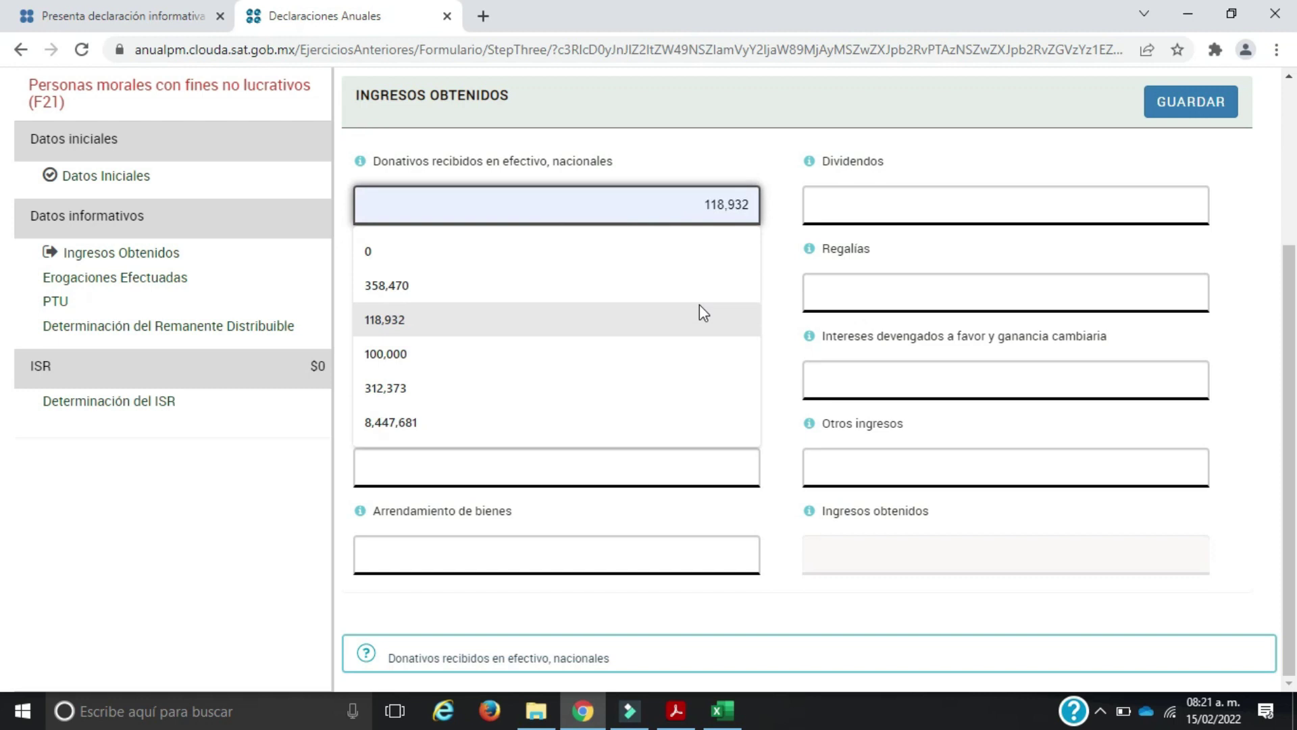
type("50000")
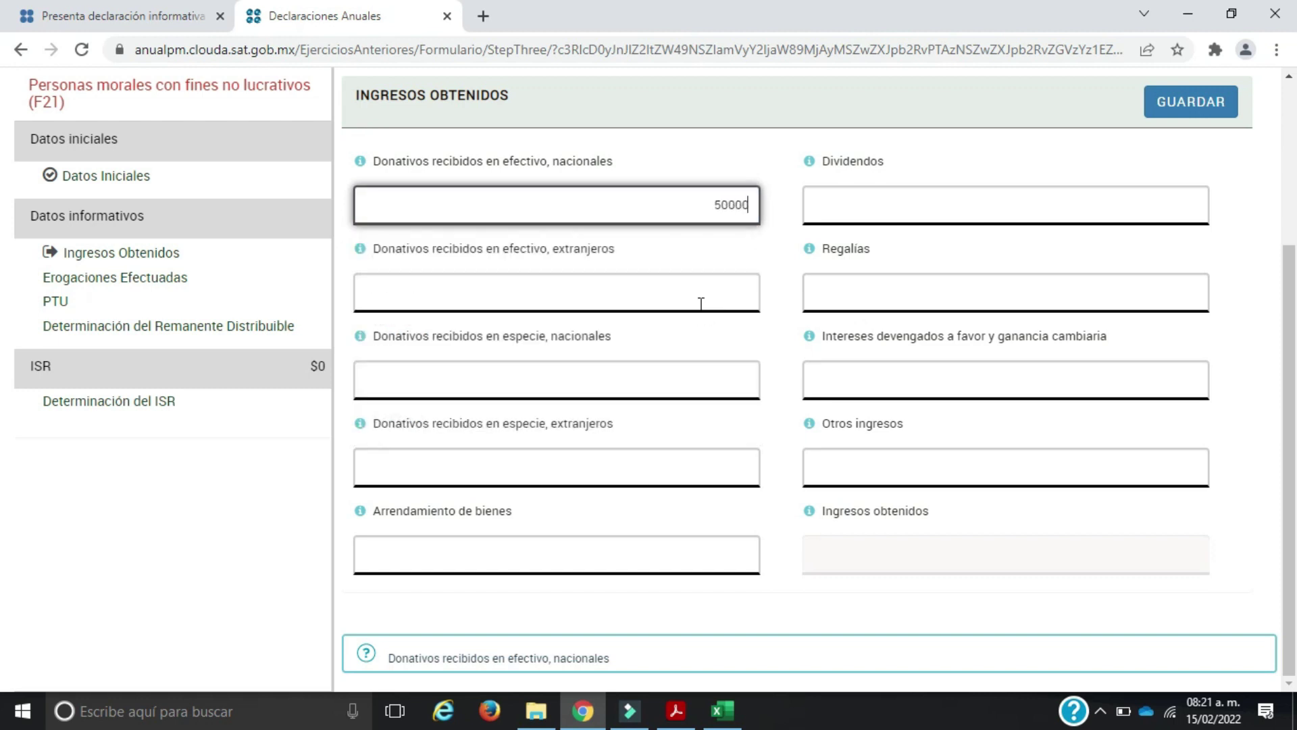
left_click(739, 242)
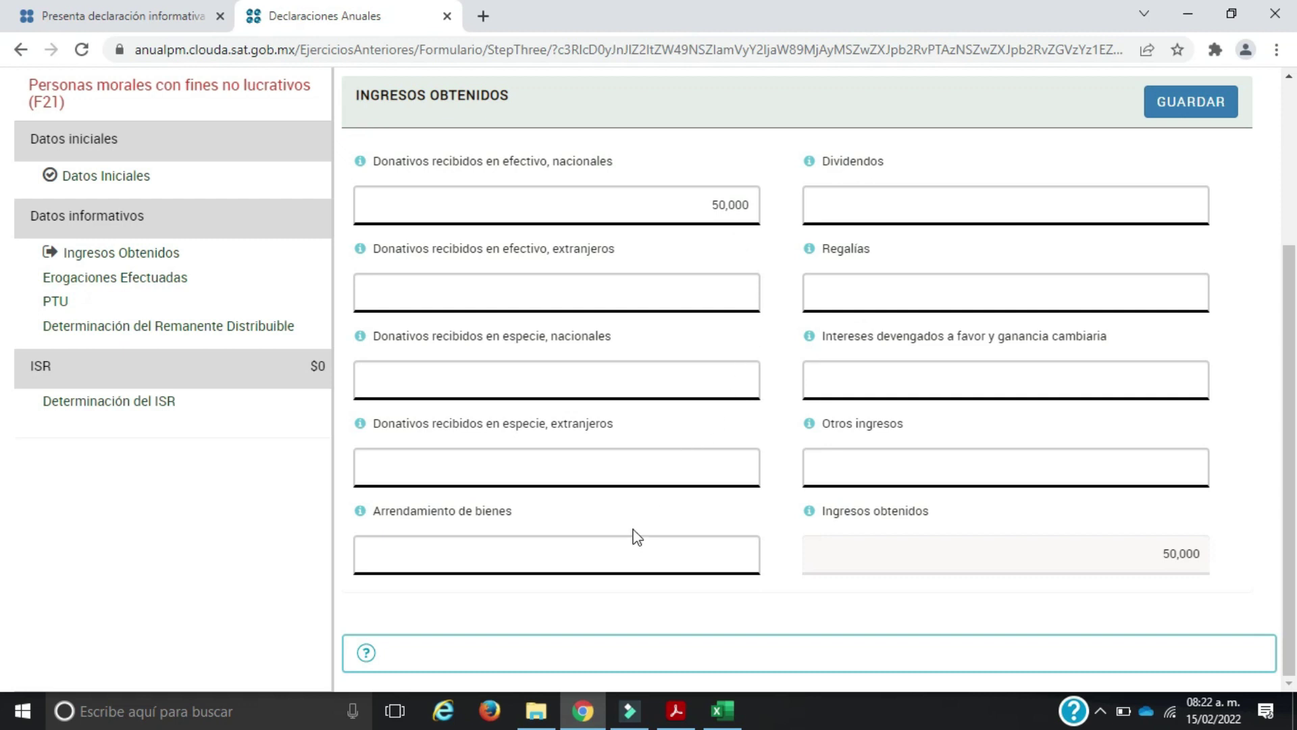
Enter 60,000 as Arrendamiento de bienes in the Ingresos Obtenidos section
left_click(646, 562)
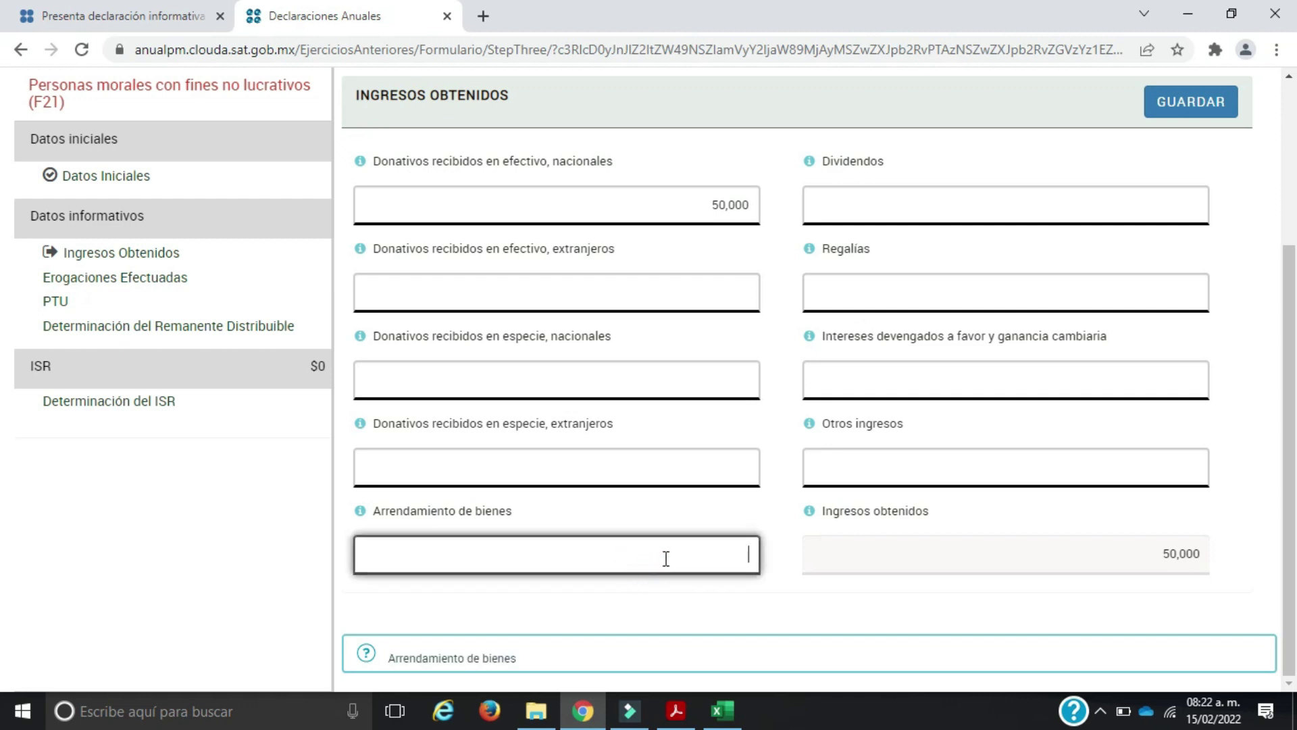
type("600000")
left_click(854, 553)
left_click(750, 554)
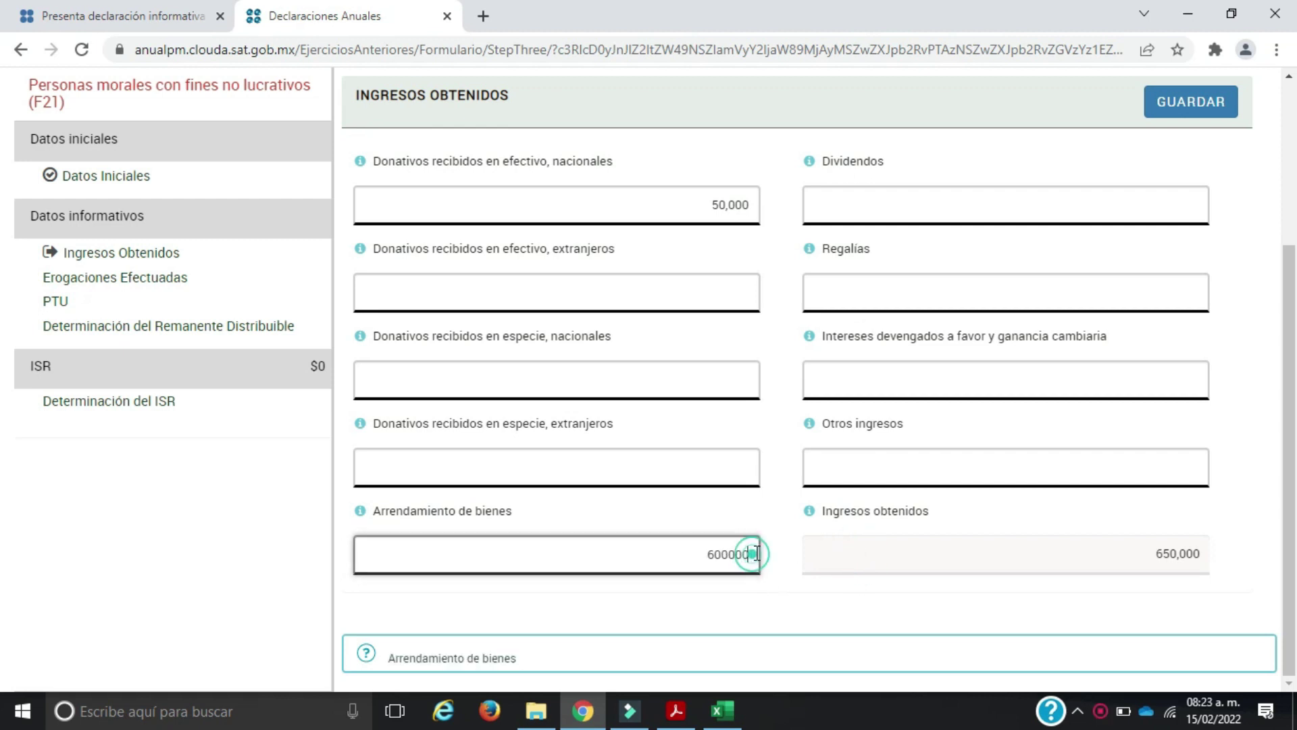
key("BackSpace")
left_click(804, 553)
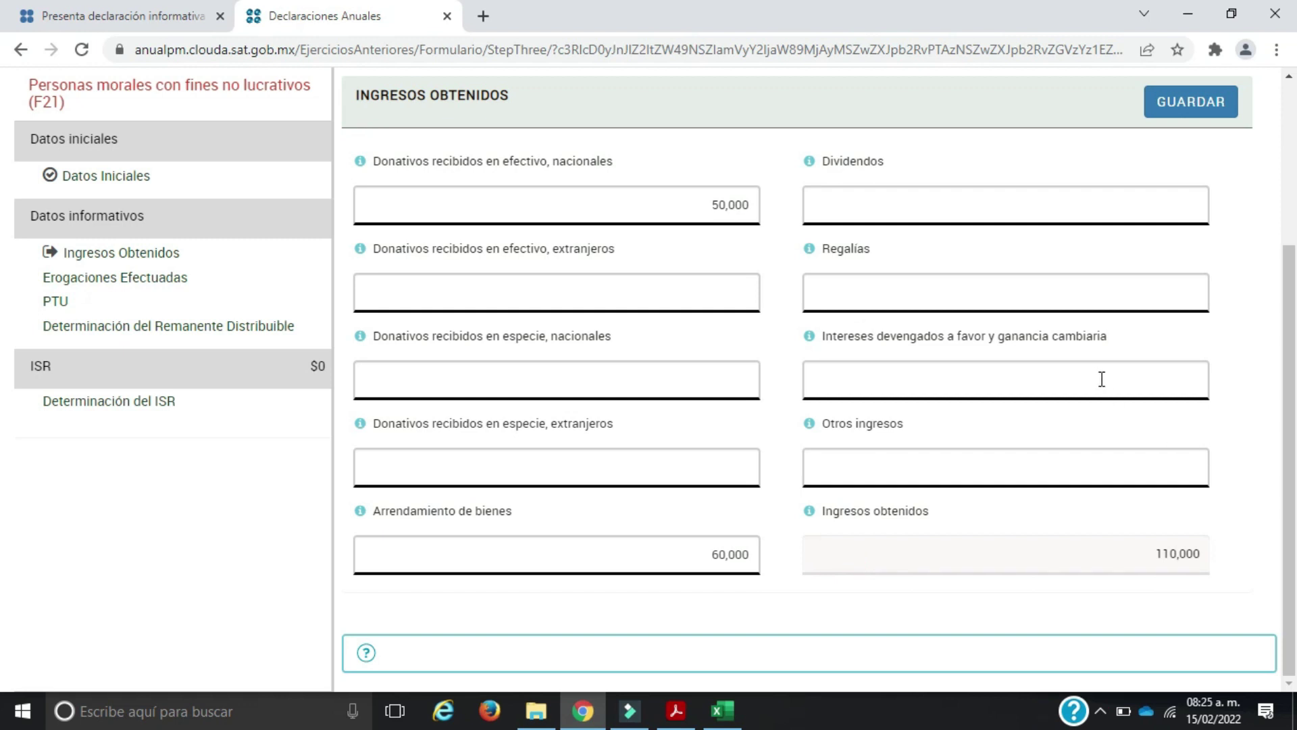
Enter 250 as Intereses devengados a favor y ganancia cambiaria in the income section
left_click(1100, 377)
type("250")
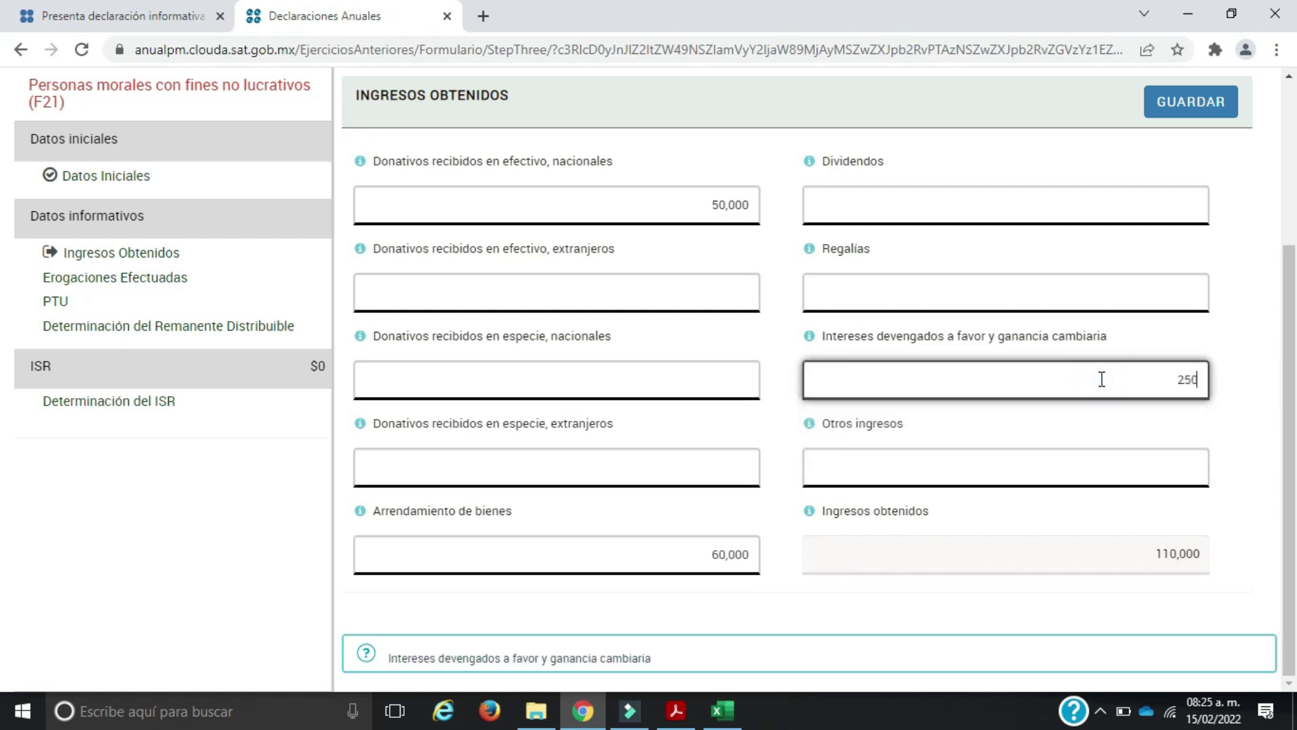
left_click(1256, 414)
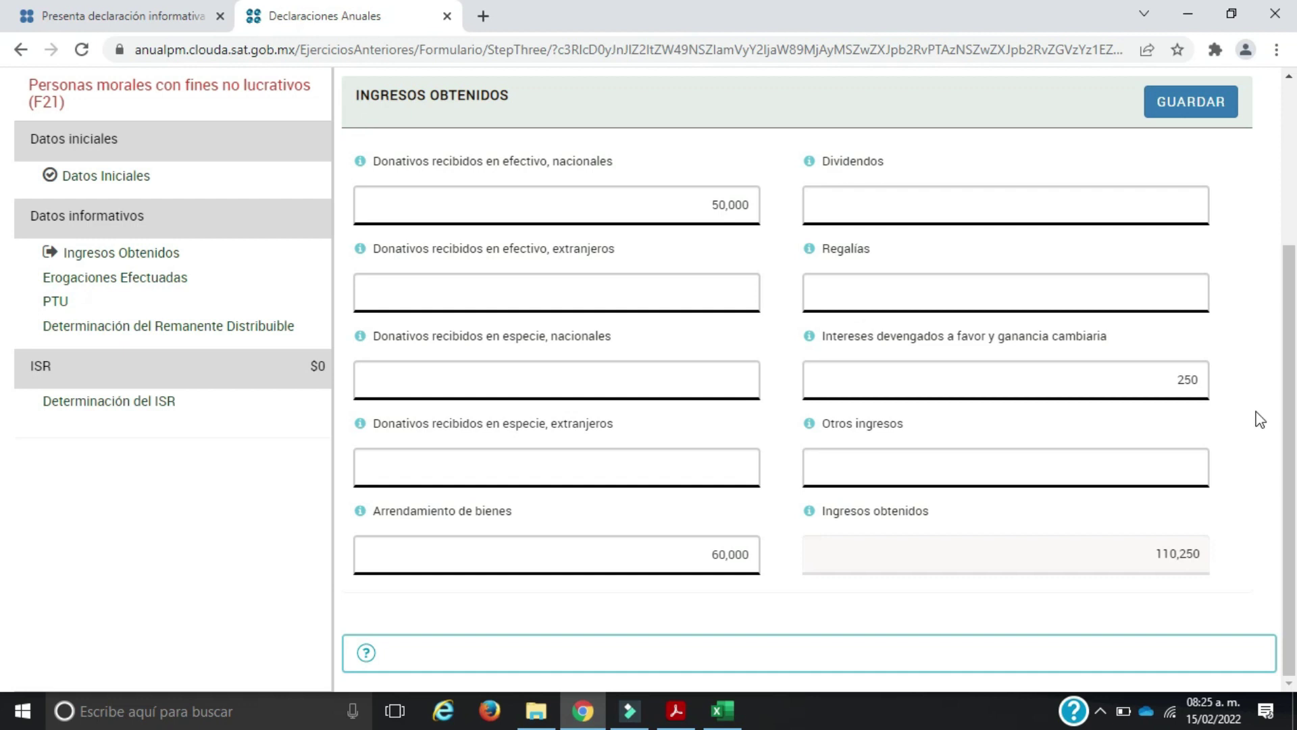
Enter 5,000 as Otros ingresos and accept the session expiry notice to keep the session open
left_click(1078, 470)
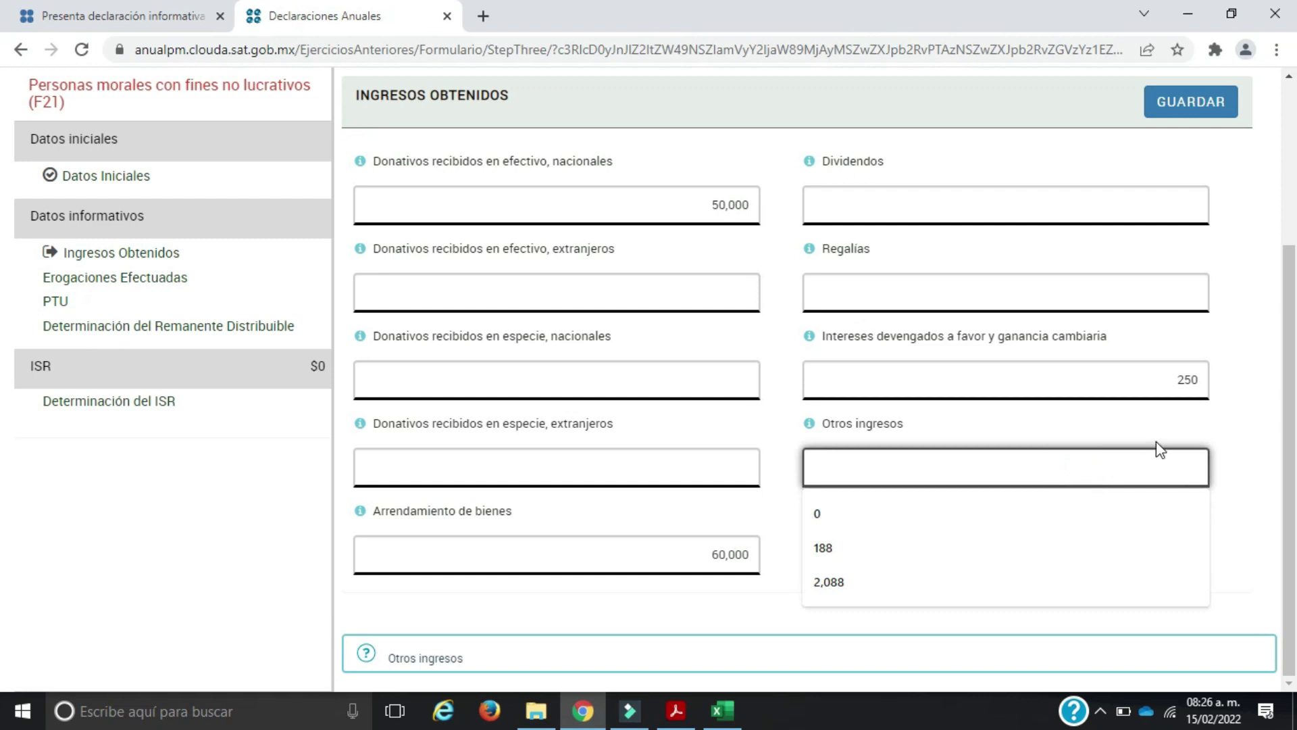
type("5,000")
left_click(1263, 506)
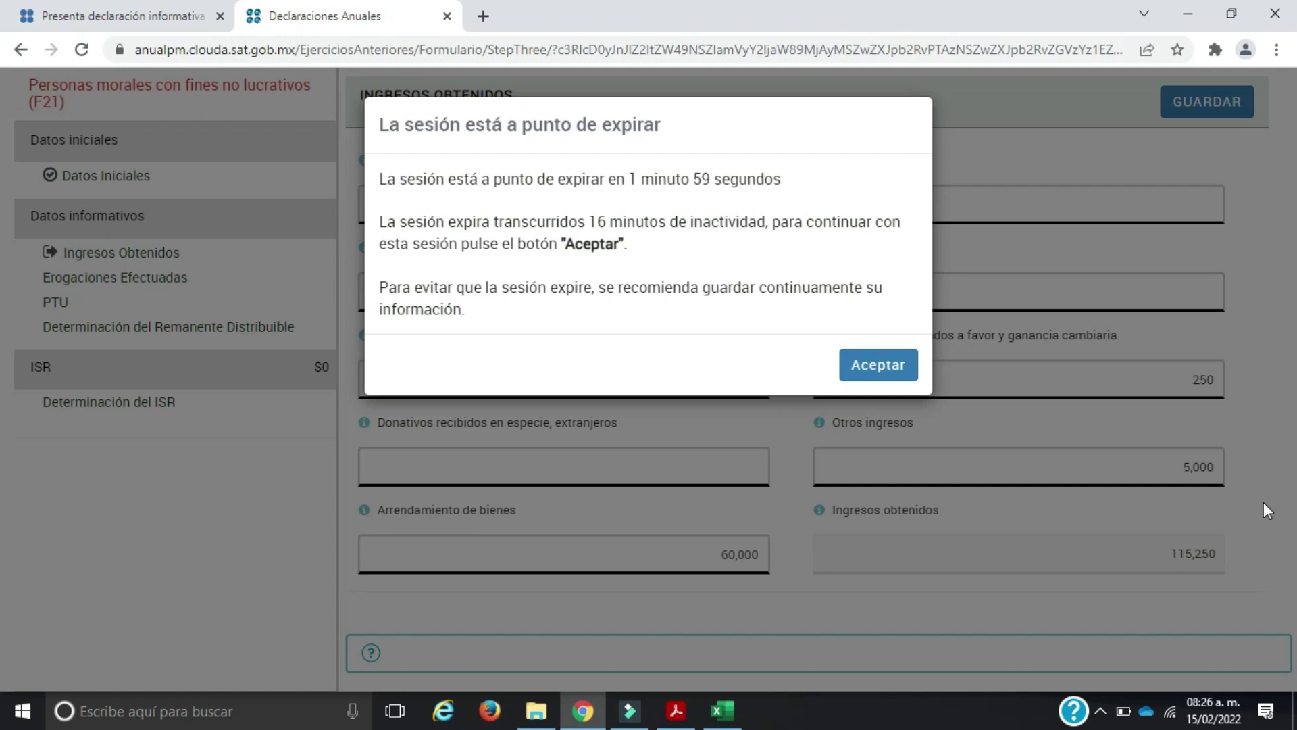
left_click(885, 368)
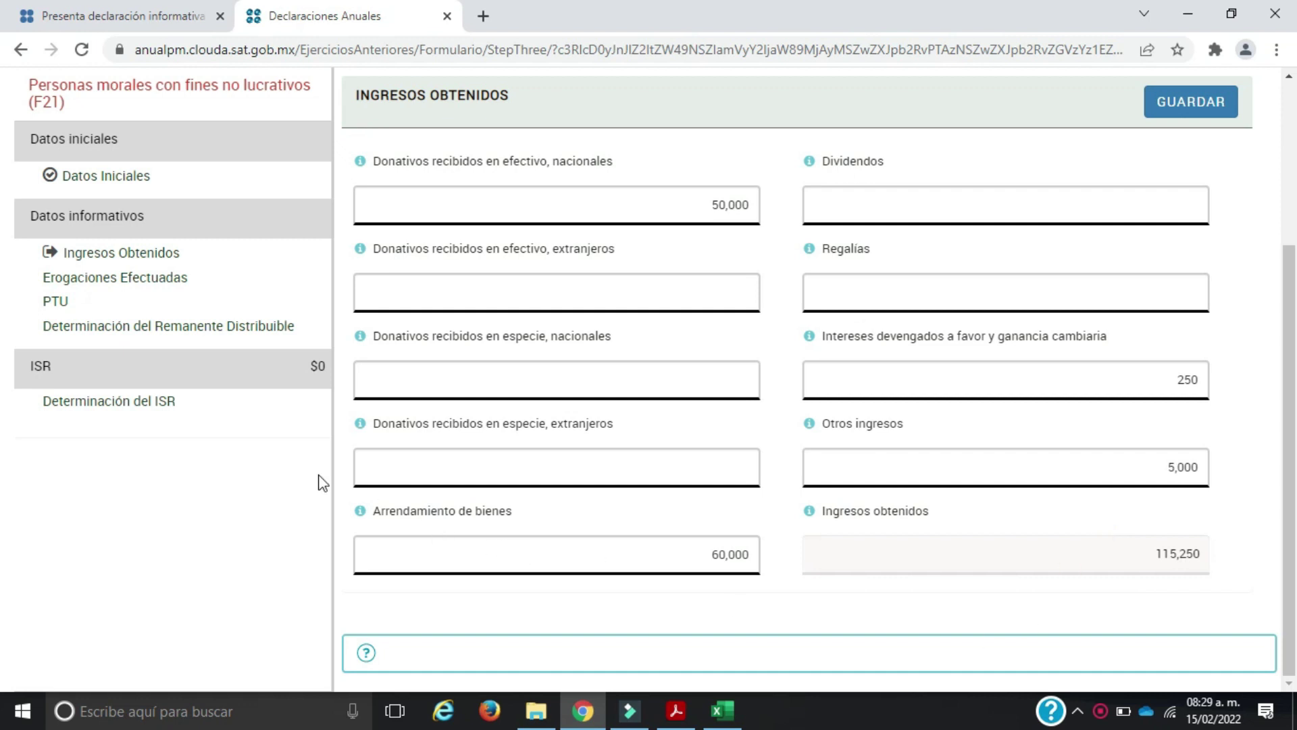
Open the Erogaciones Efectuadas section, review its fields and enter 3,000 as Combustible y lubricantes
left_click(173, 280)
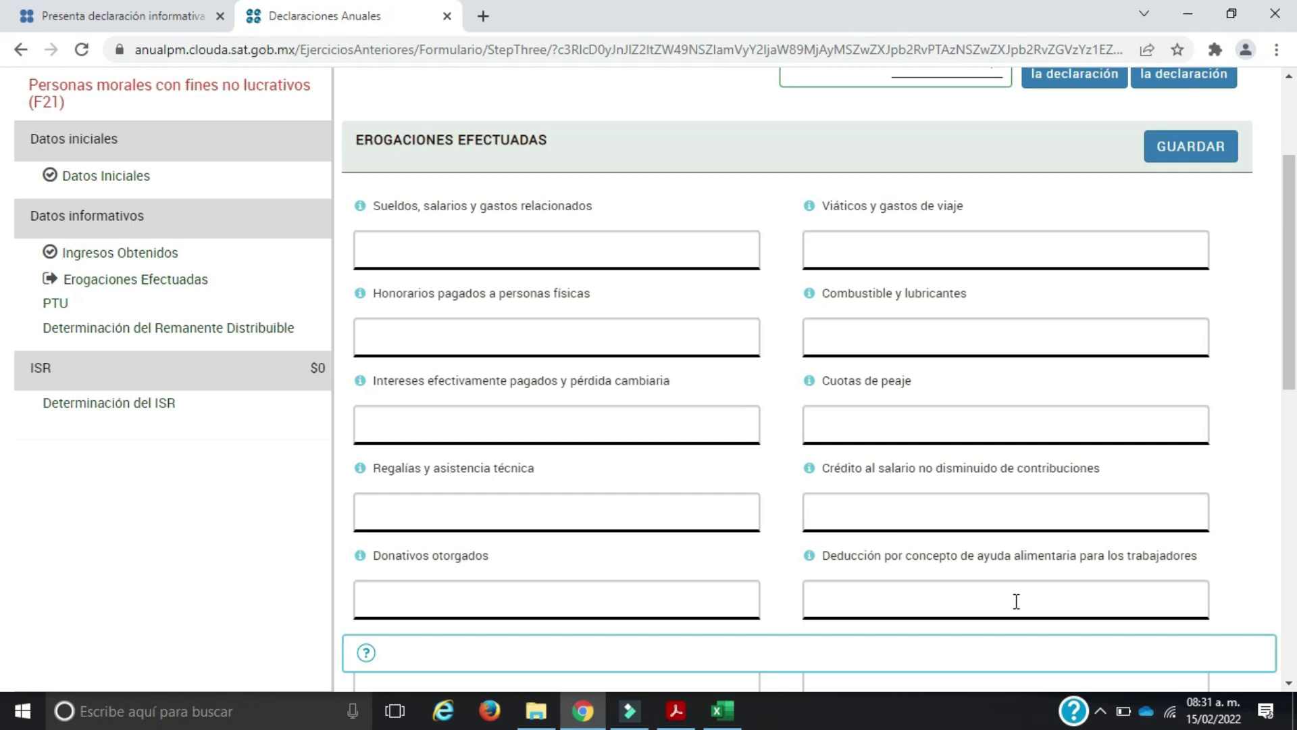
scroll(1015, 601, "down", 10)
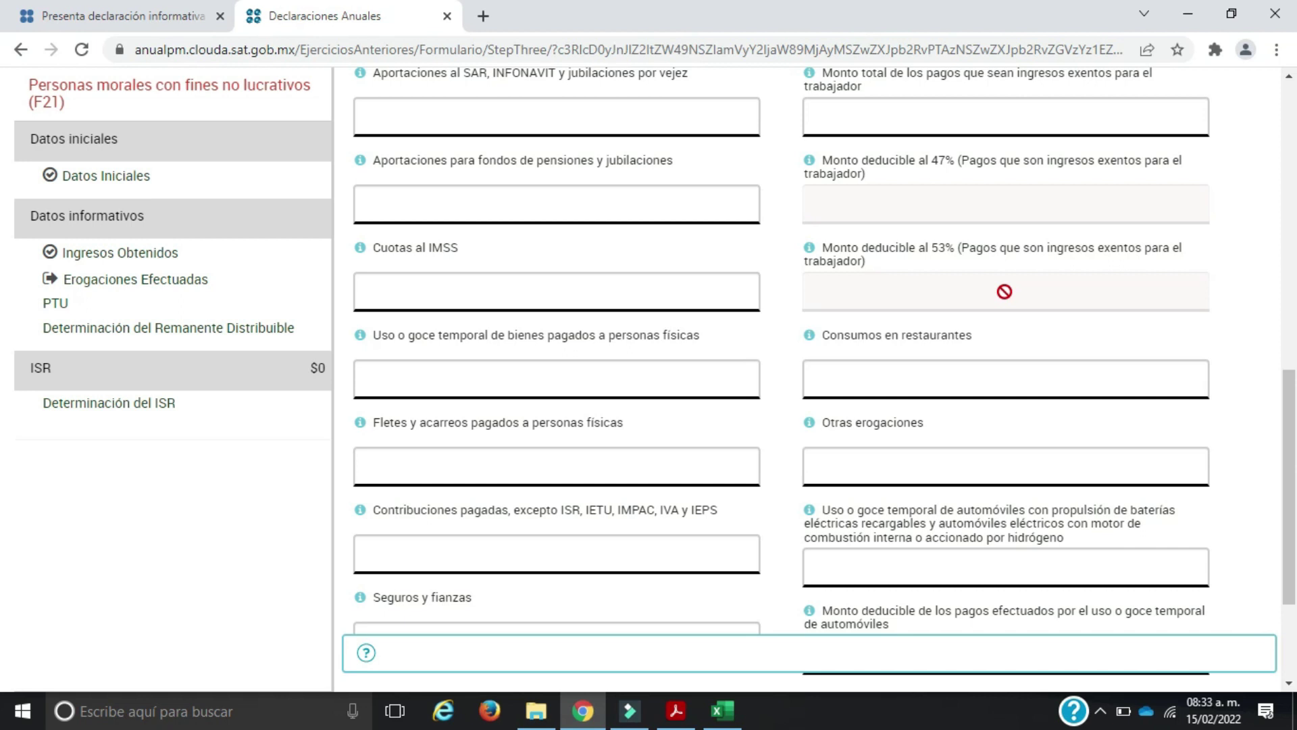
scroll(635, 435, "up", 8)
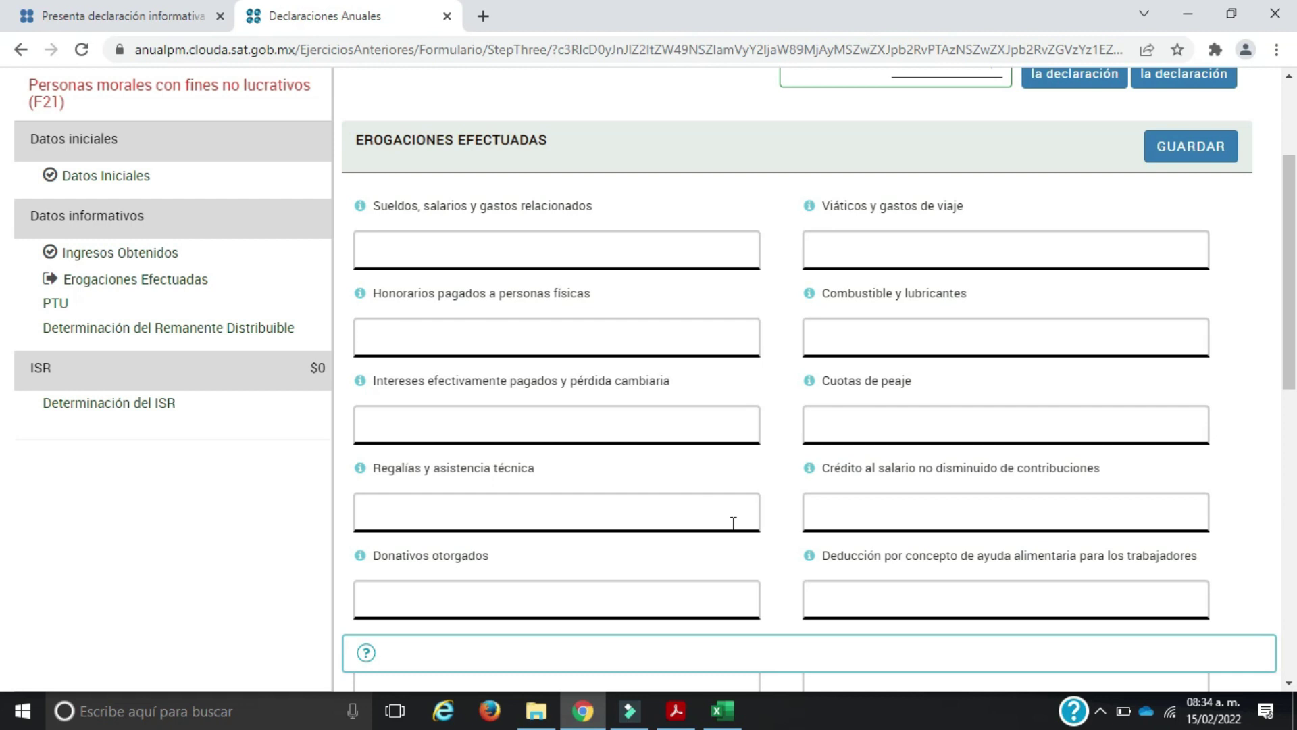
left_click(906, 335)
left_click(905, 335)
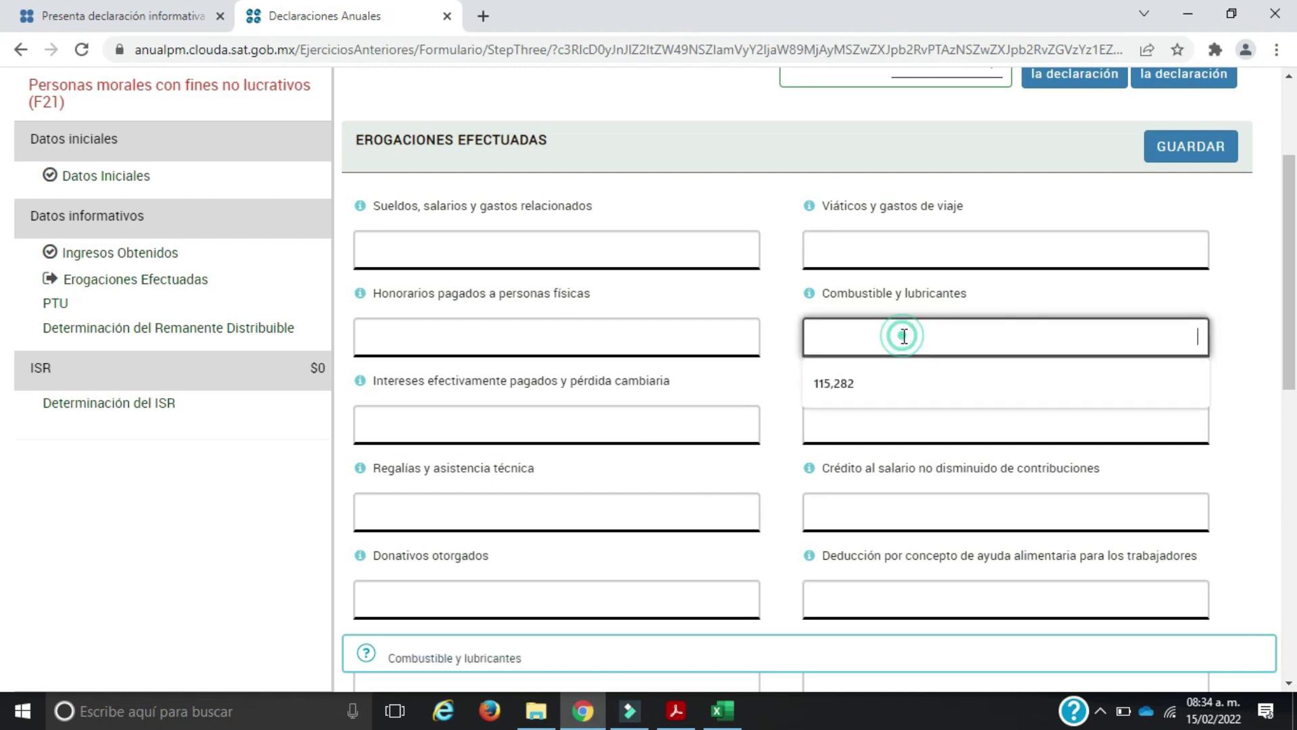
type("300")
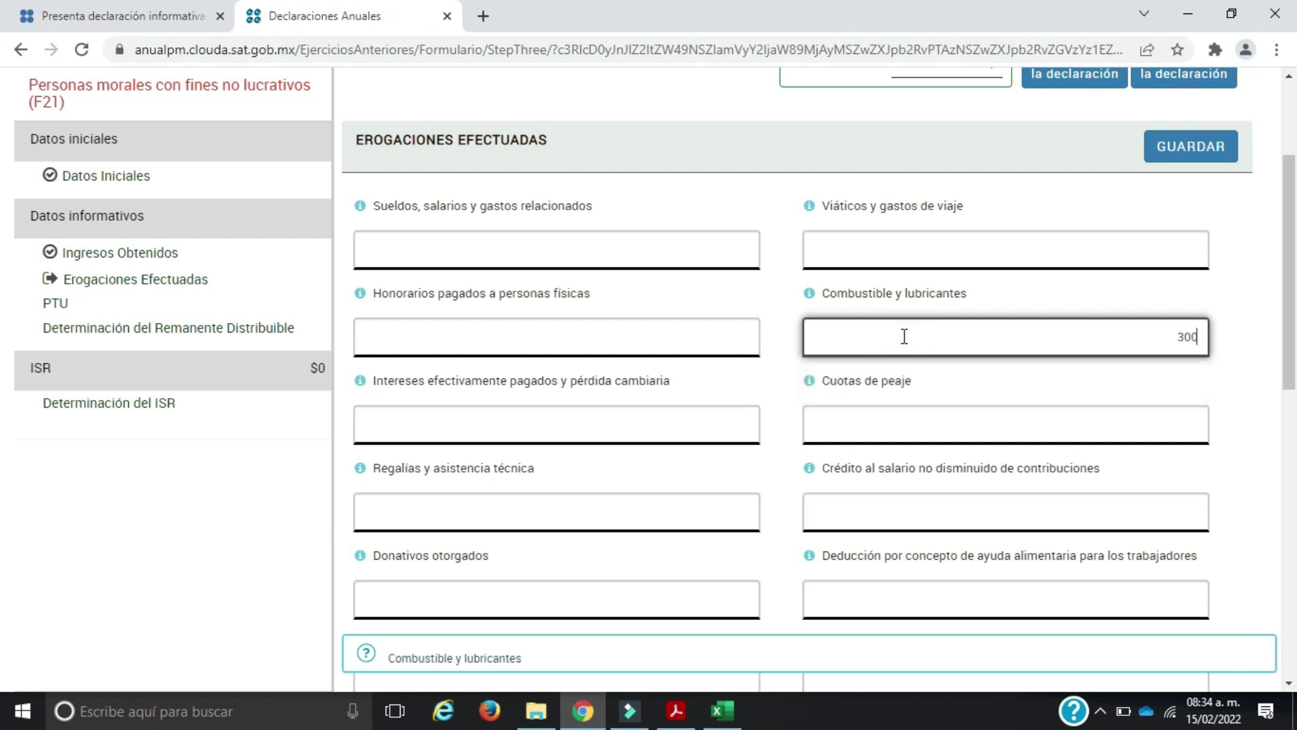
type("0")
left_click(1002, 372)
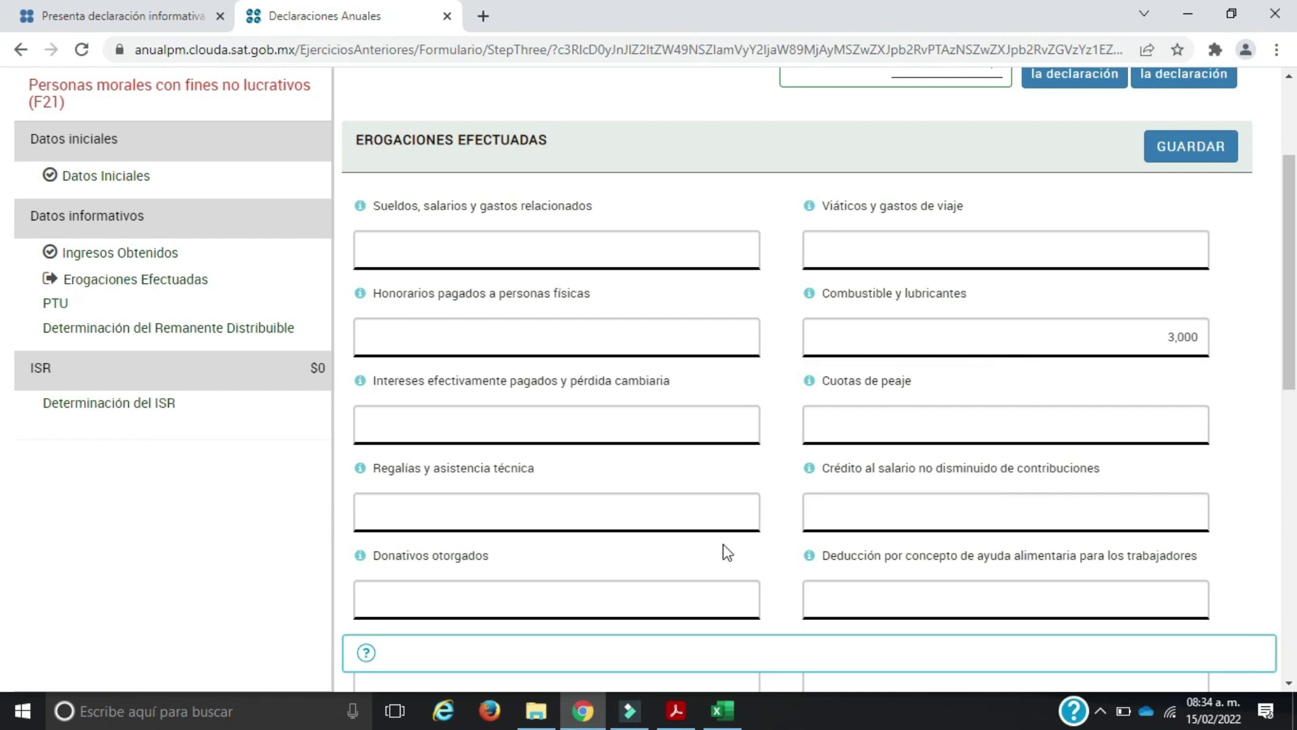
Enter 5,000 as Donativos otorgados and review the remaining expense fields through Erogaciones efectuadas
scroll(590, 571, "down", 3)
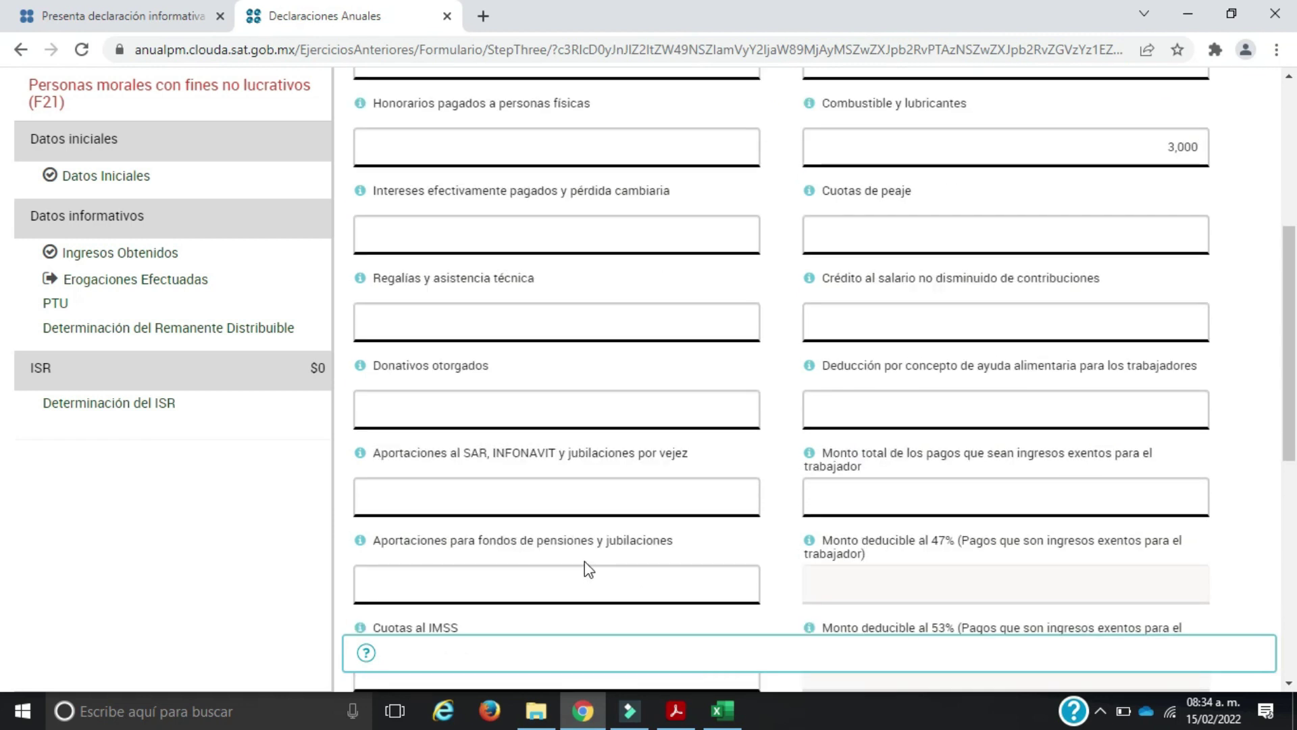
left_click(512, 415)
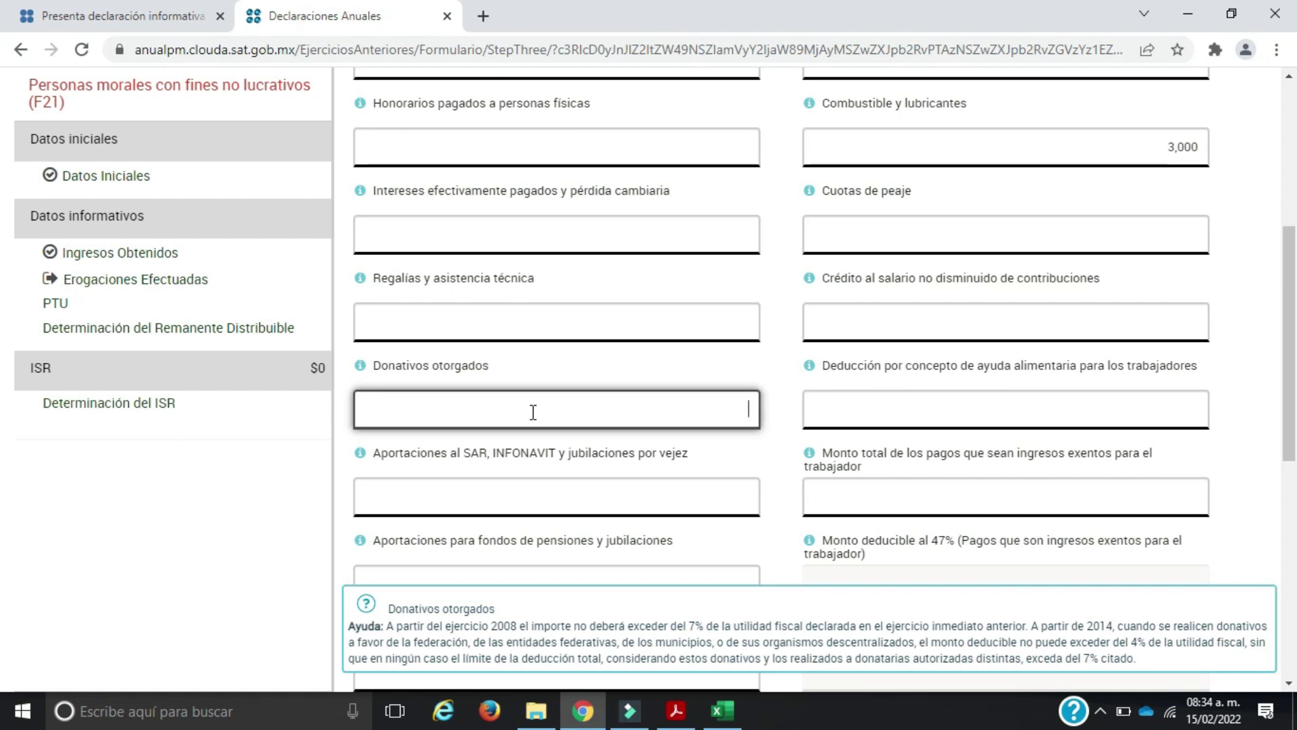
type("5000")
left_click(747, 457)
scroll(752, 464, "down", 3)
scroll(752, 464, "down", 5)
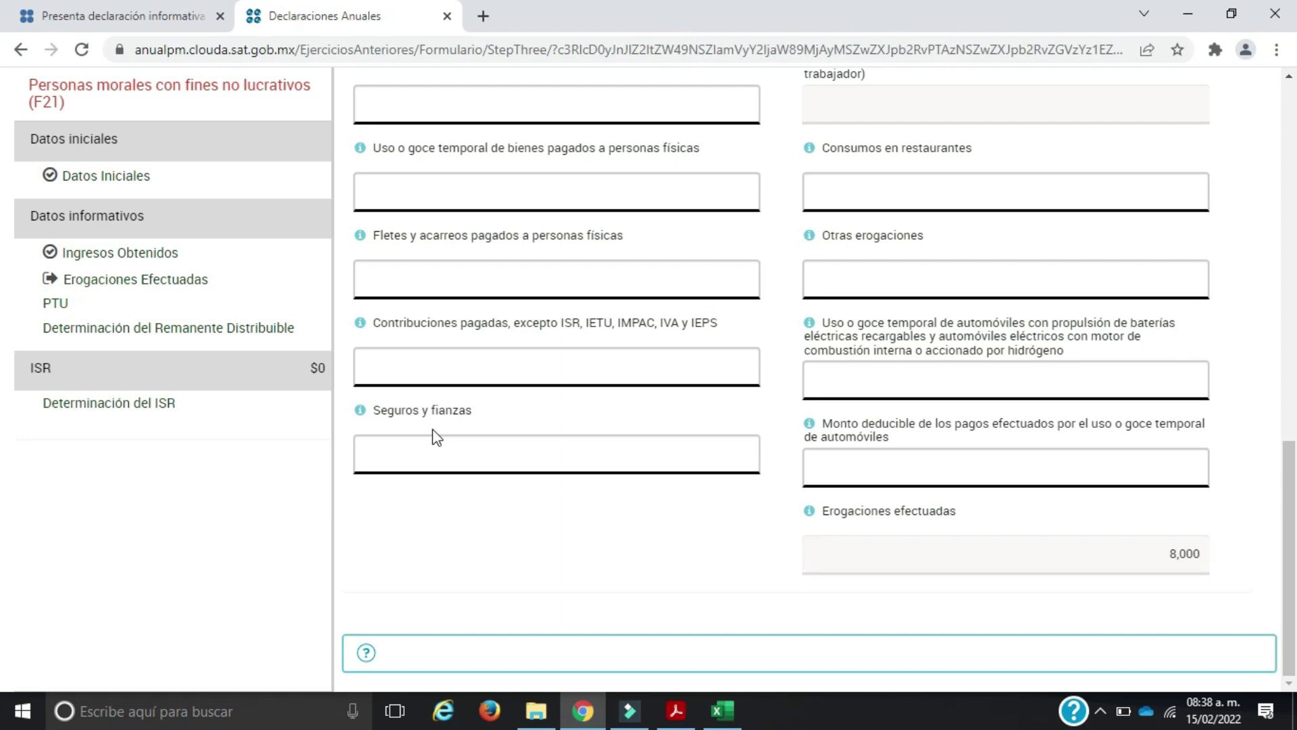
Open the PTU section and enter 0 for both the PTU generated in the year and the PTU not collected in the previous year
left_click(55, 304)
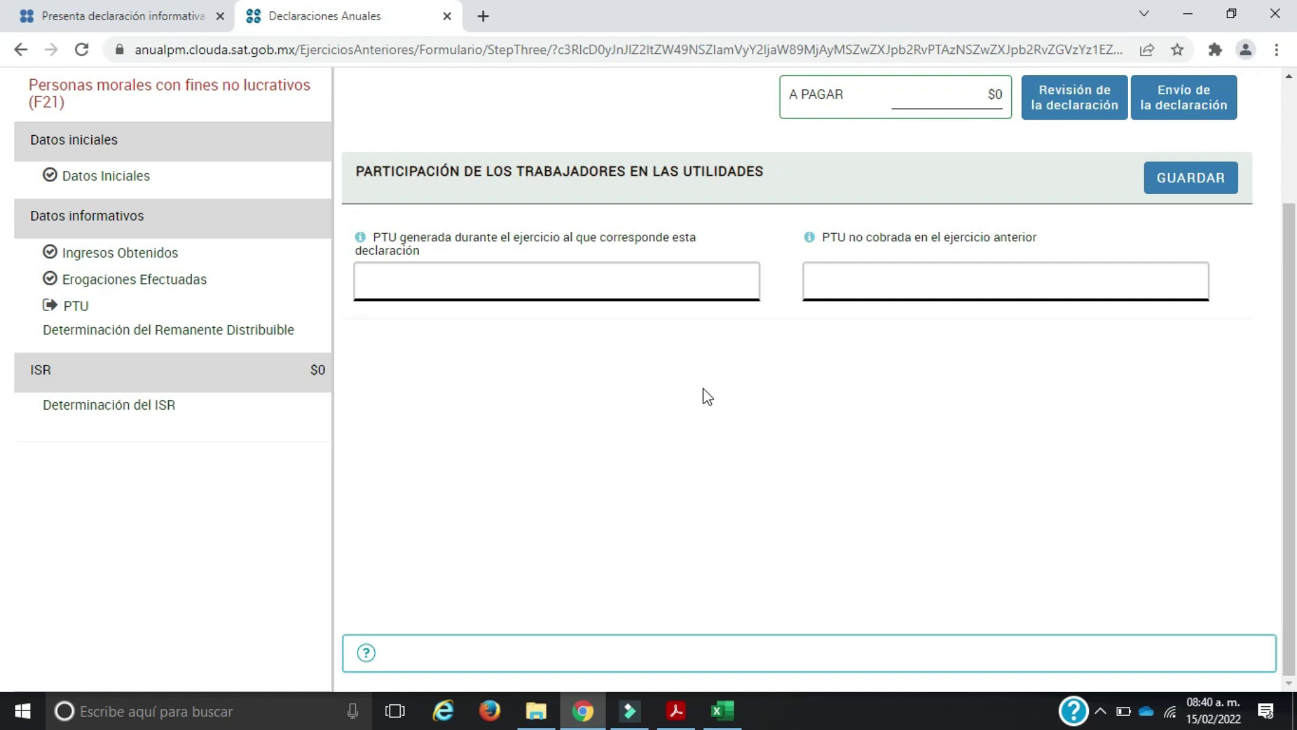
left_click(694, 285)
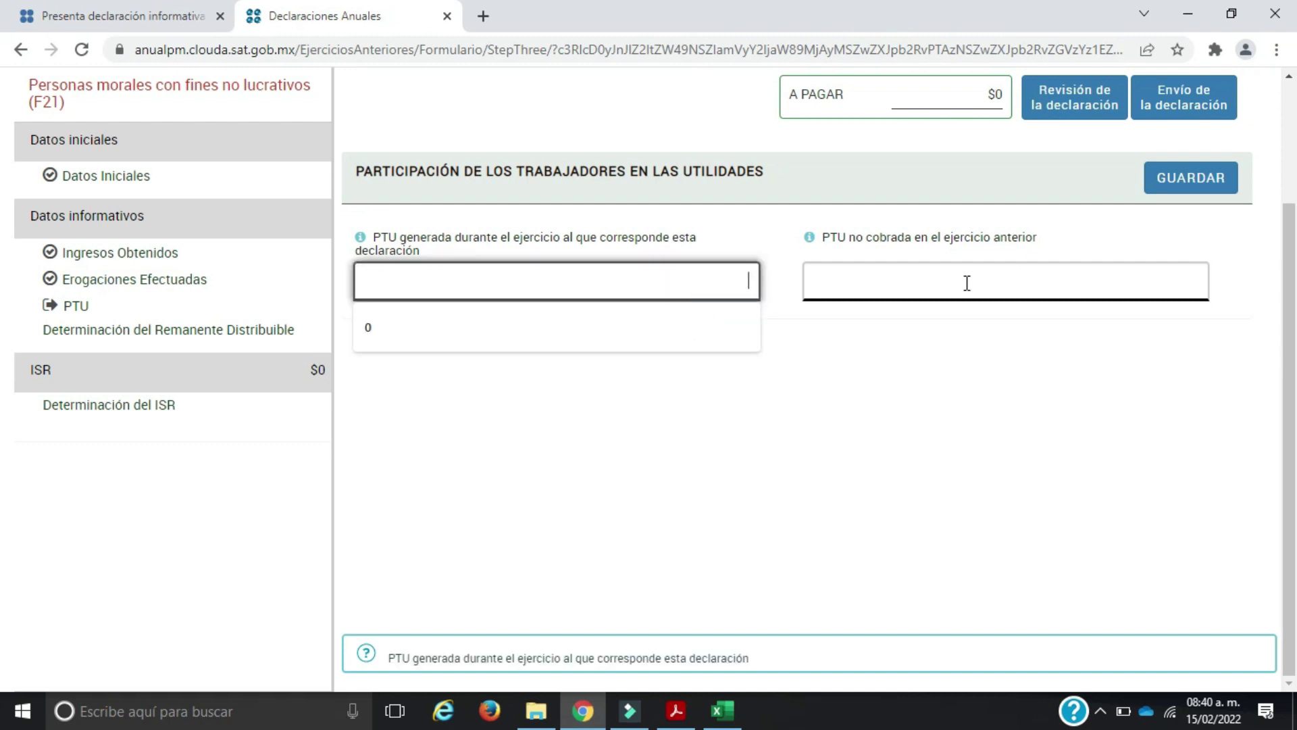
type("0")
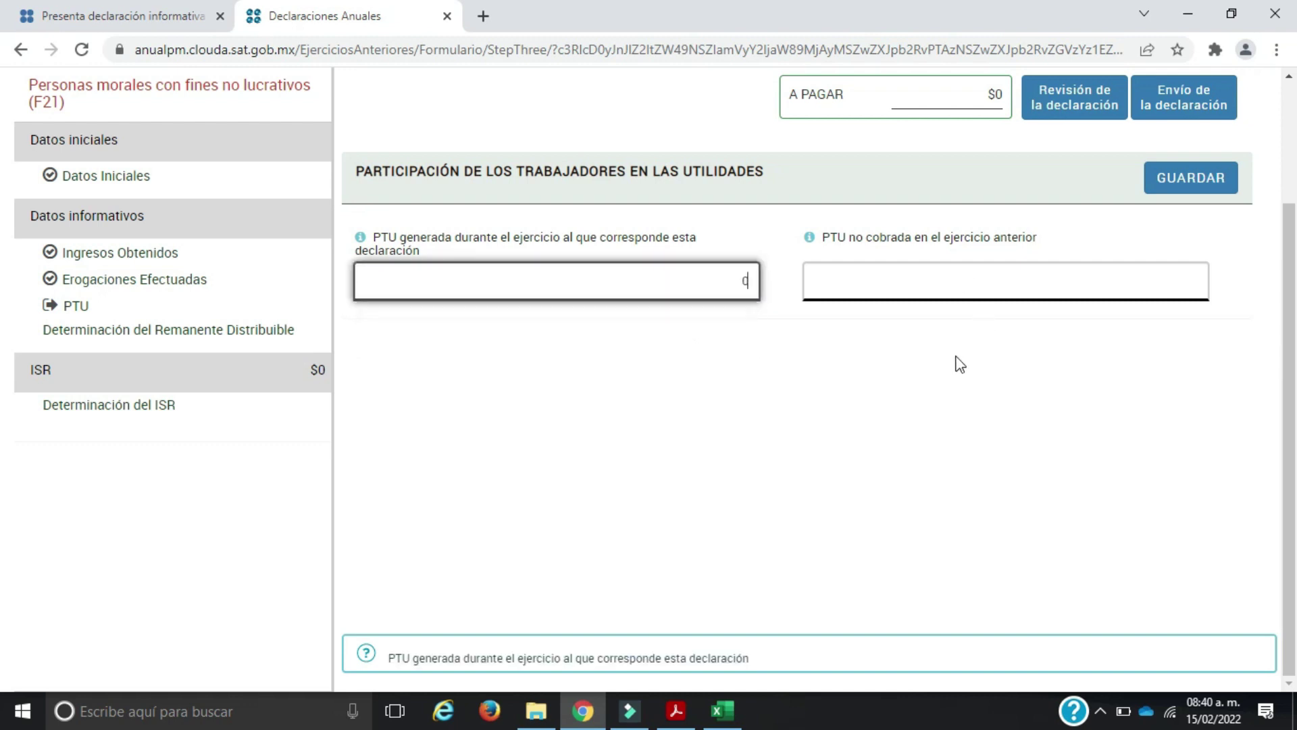
left_click(915, 279)
type("0")
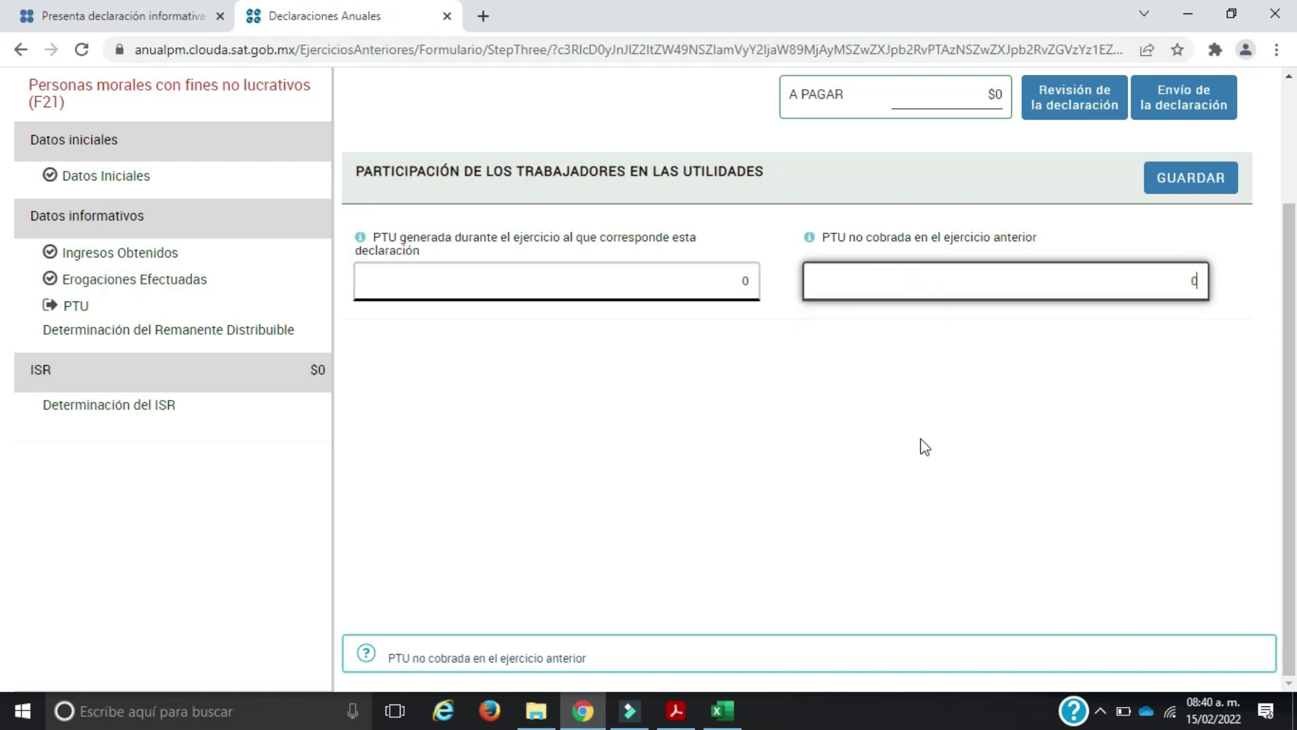
left_click(924, 447)
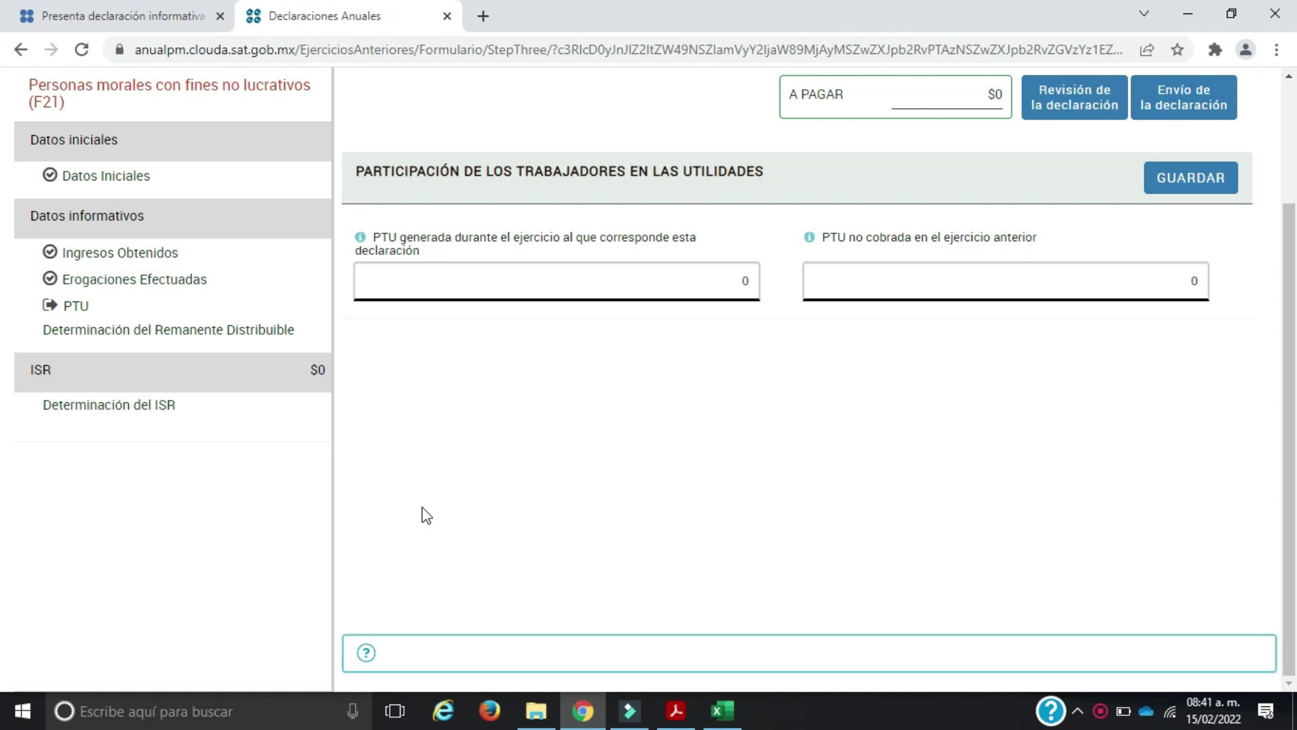
Review the Determinación del Remanente Distribuible section, and open Determinación del ISR to check its Total de deducciones autorizadas field
left_click(249, 331)
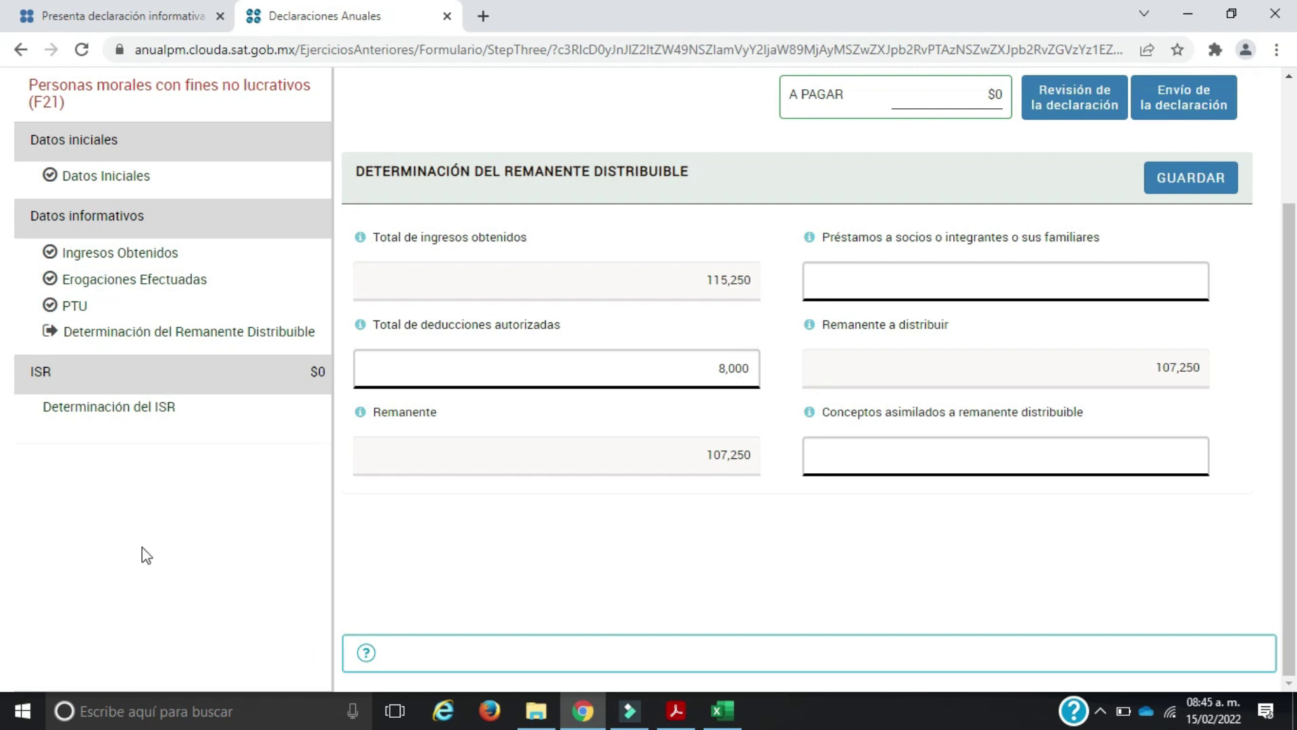
left_click(131, 409)
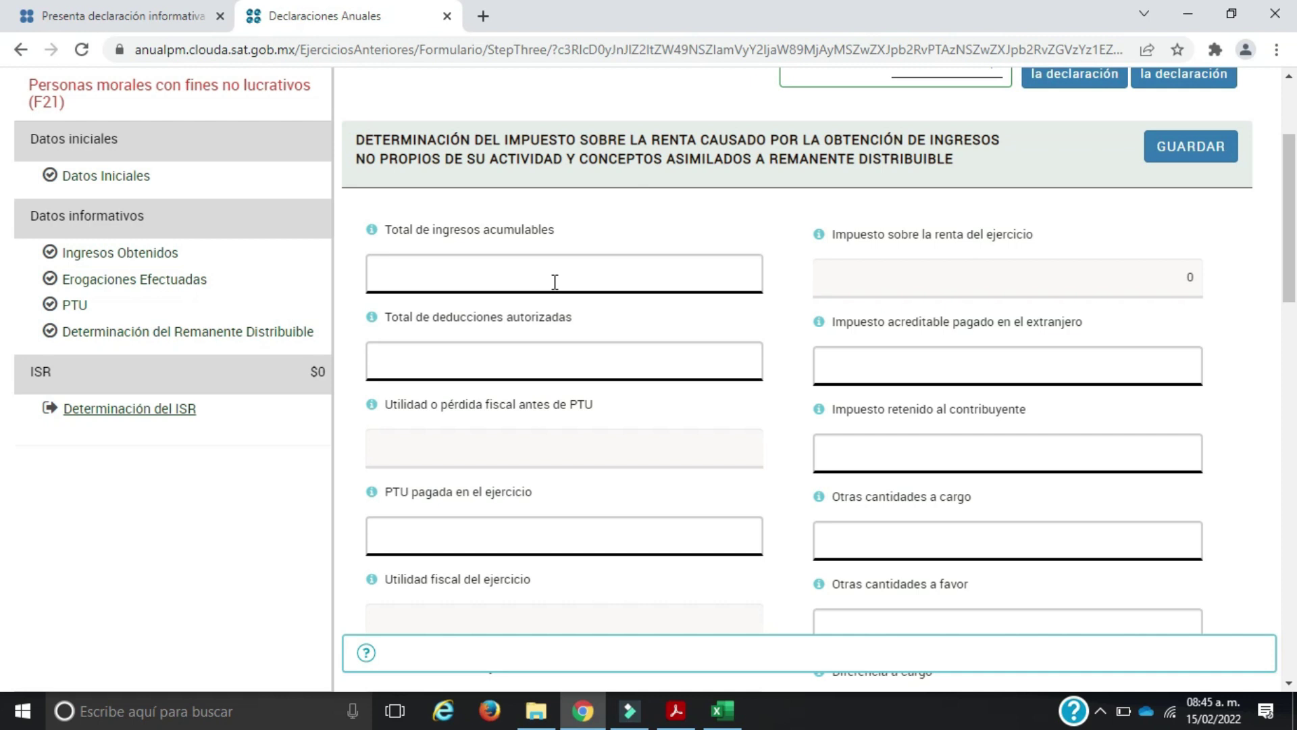
left_click(576, 367)
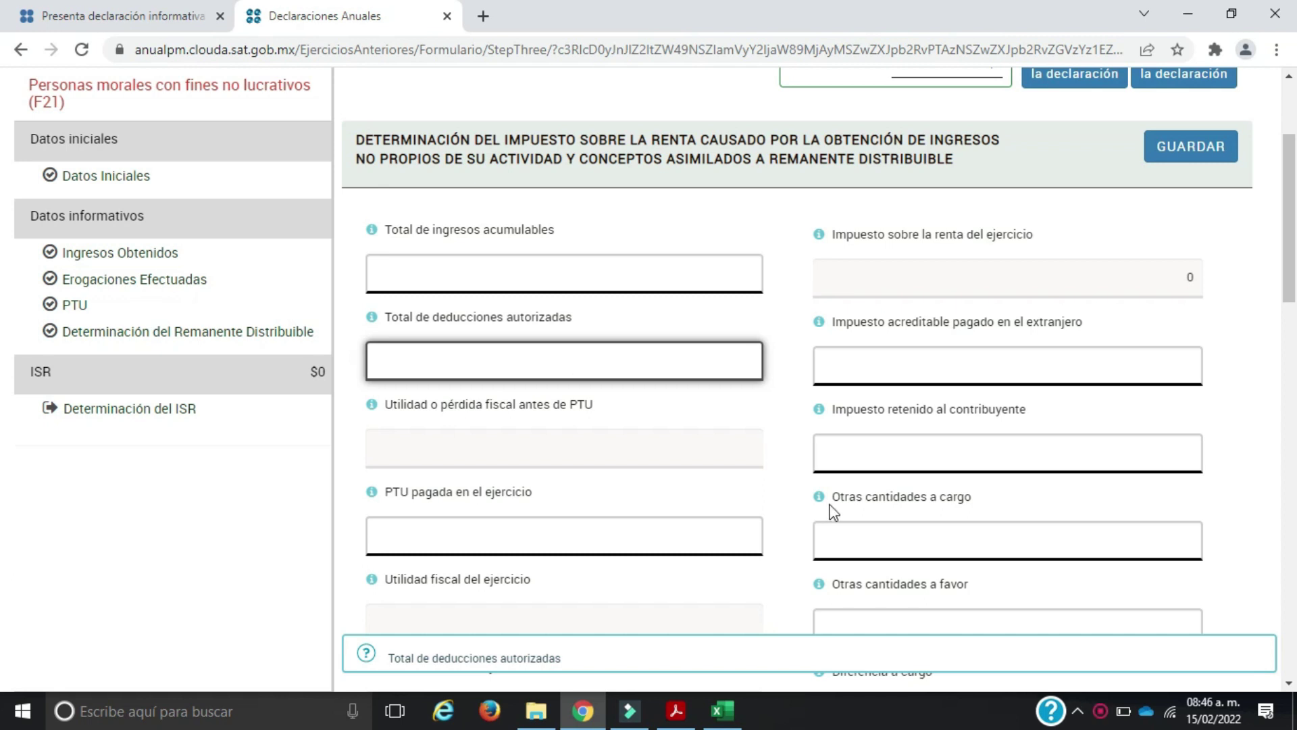
Enter 0 for both Ingresos obtenidos por apoyos gubernamentales and Sueldos, salarios y prestaciones a trabajadores con discapacidad y/o adultos mayores
scroll(834, 512, "down", 10)
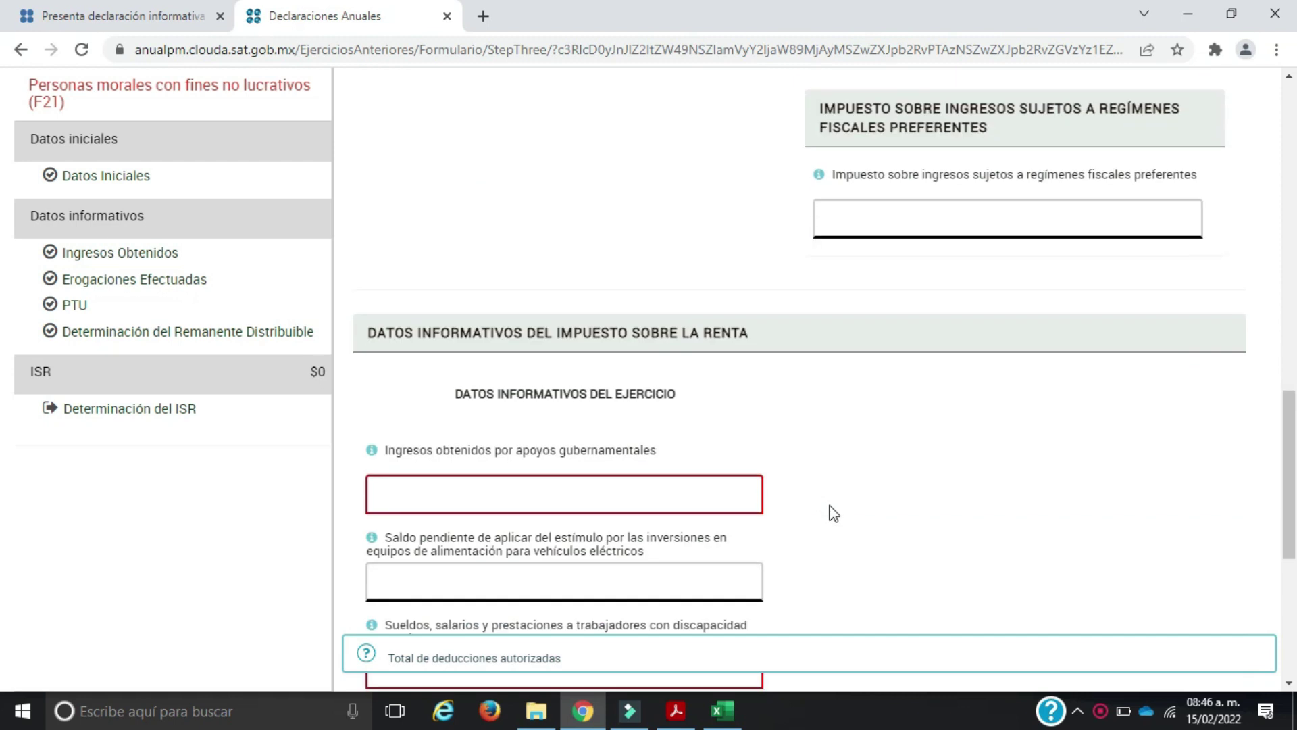
scroll(834, 513, "down", 3)
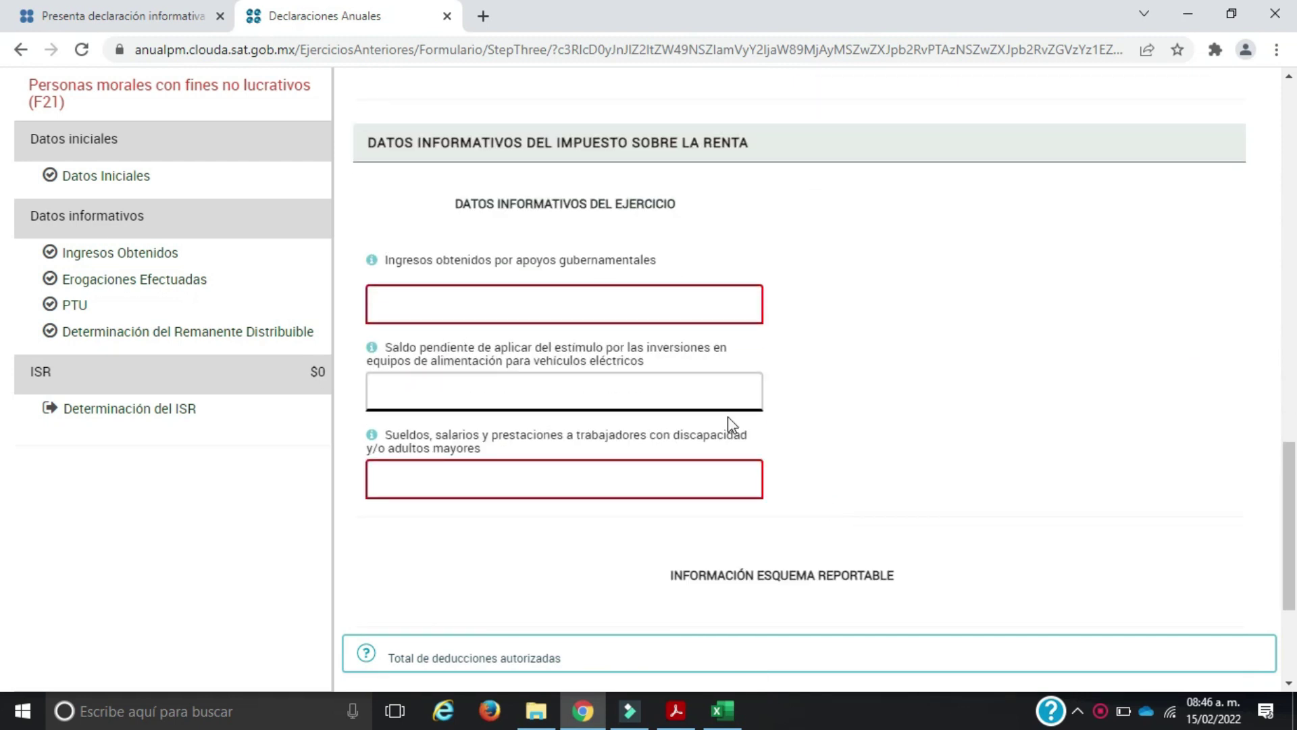
left_click(596, 311)
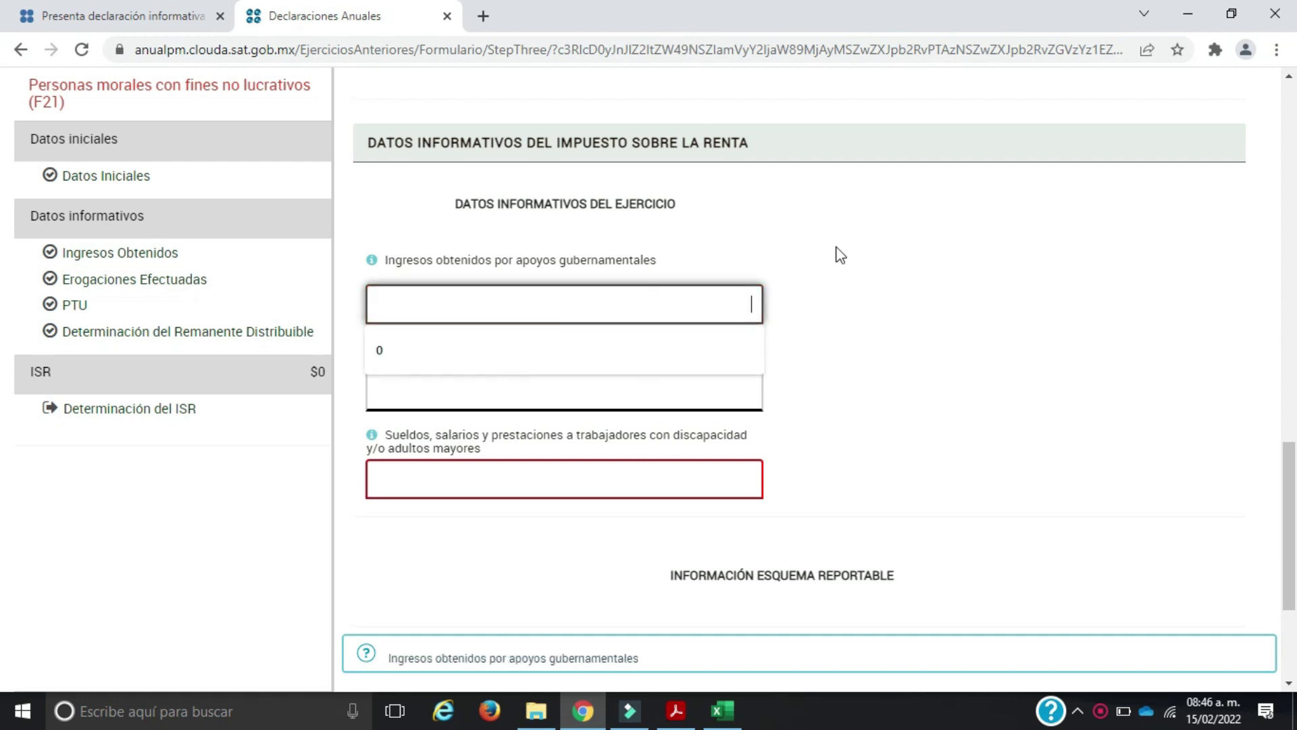
type("0")
left_click(964, 335)
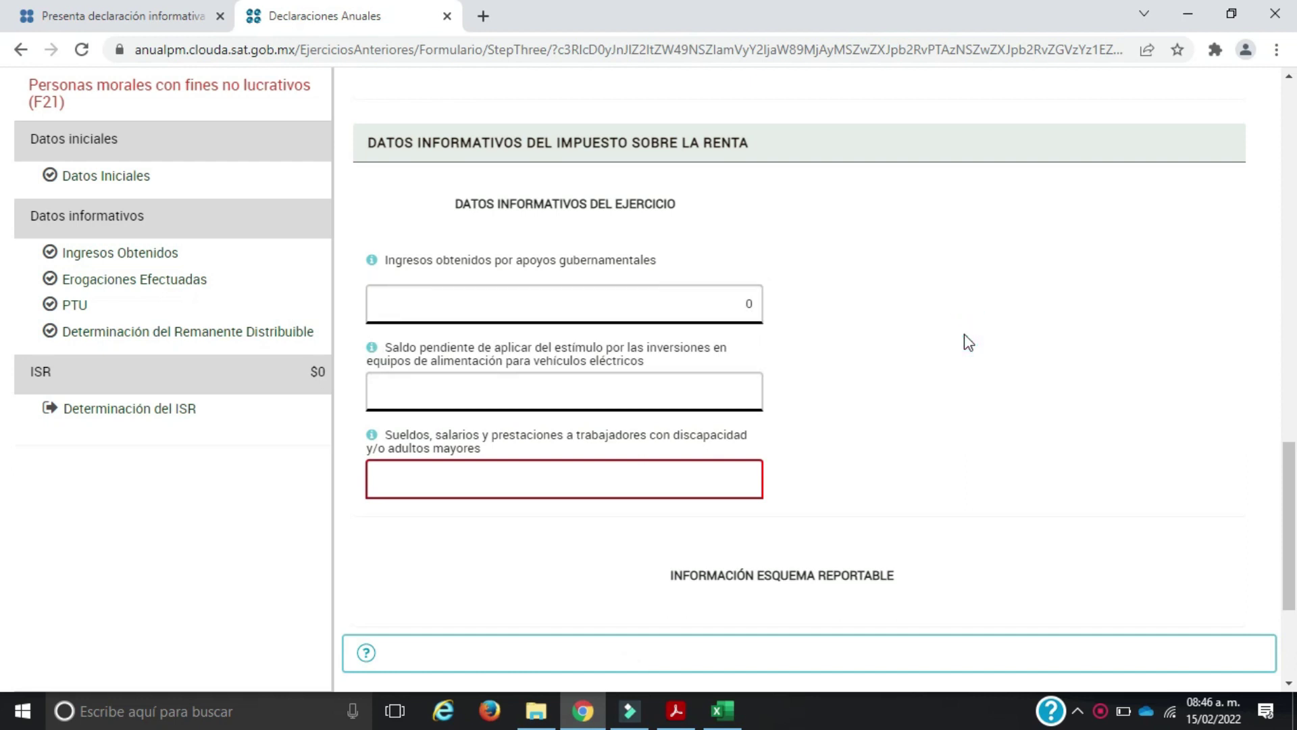
left_click(696, 488)
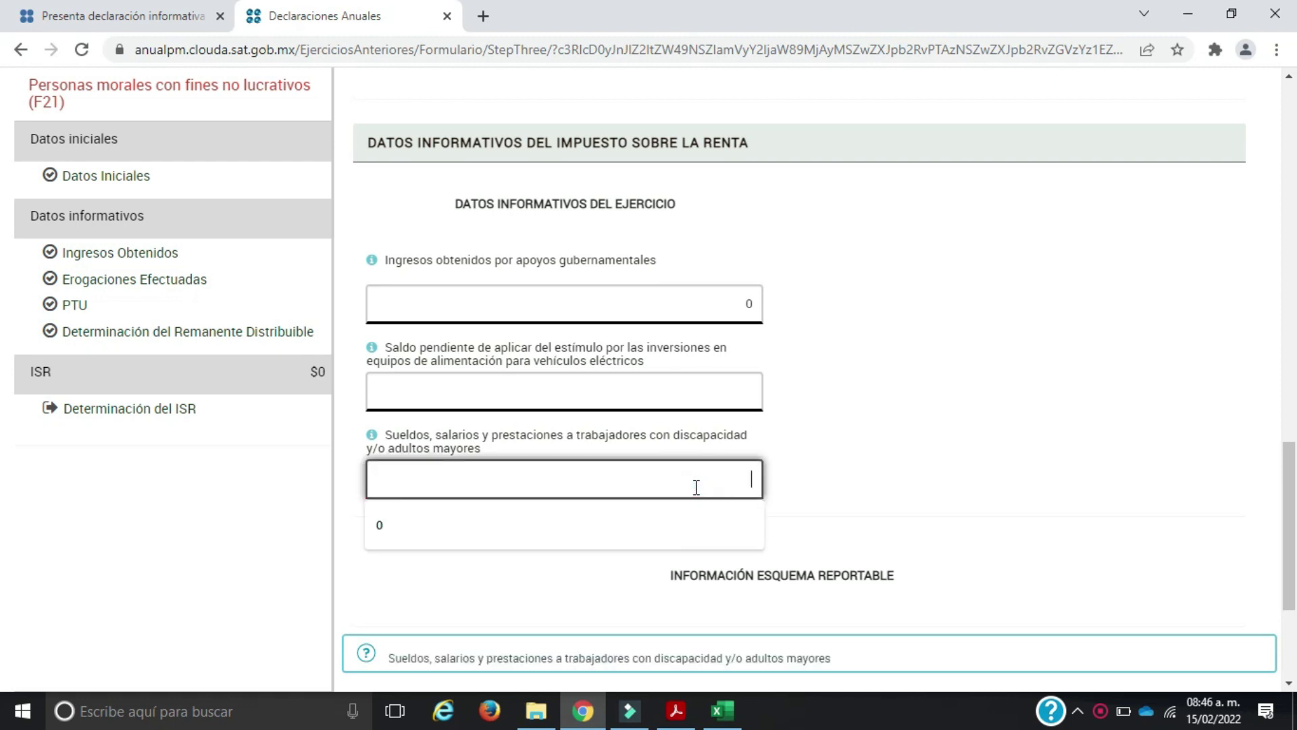
type("0")
left_click(854, 441)
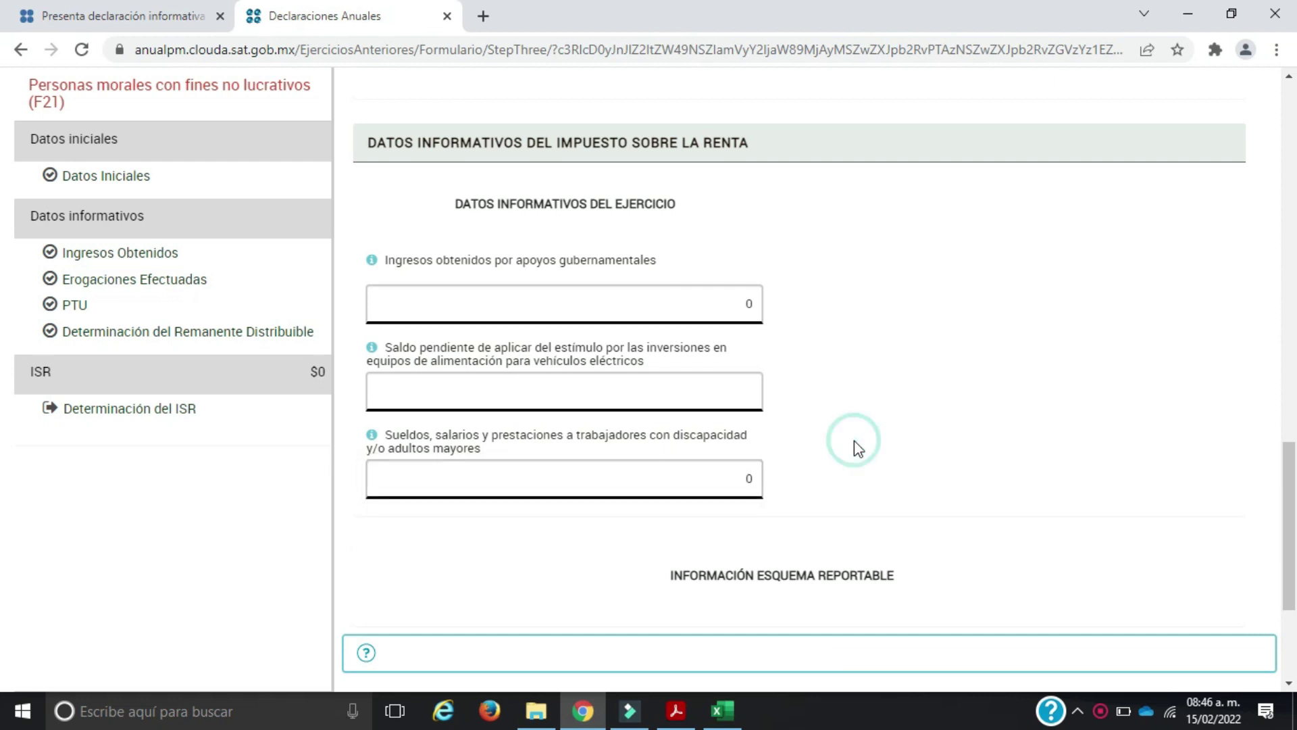
Answer No to having a reportable scheme identification number and review the ISR determination fields above it
scroll(854, 440, "down", 4)
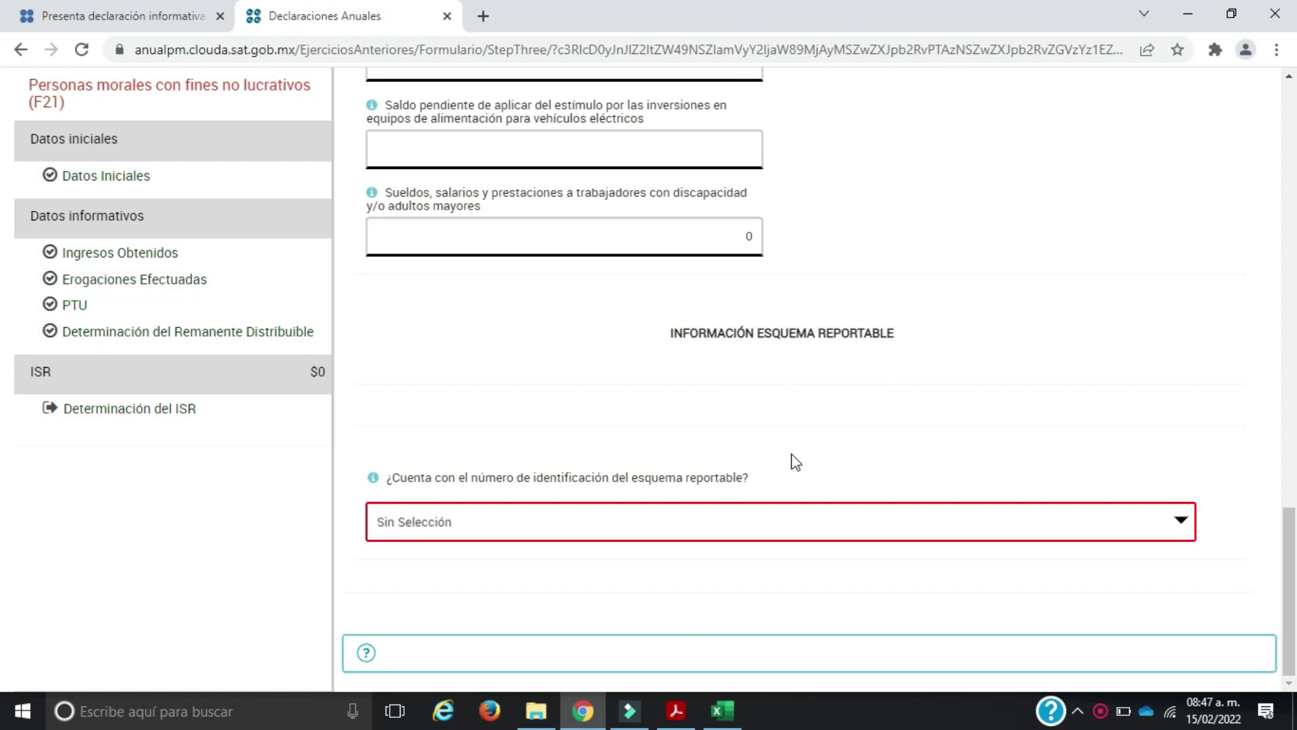
left_click(791, 526)
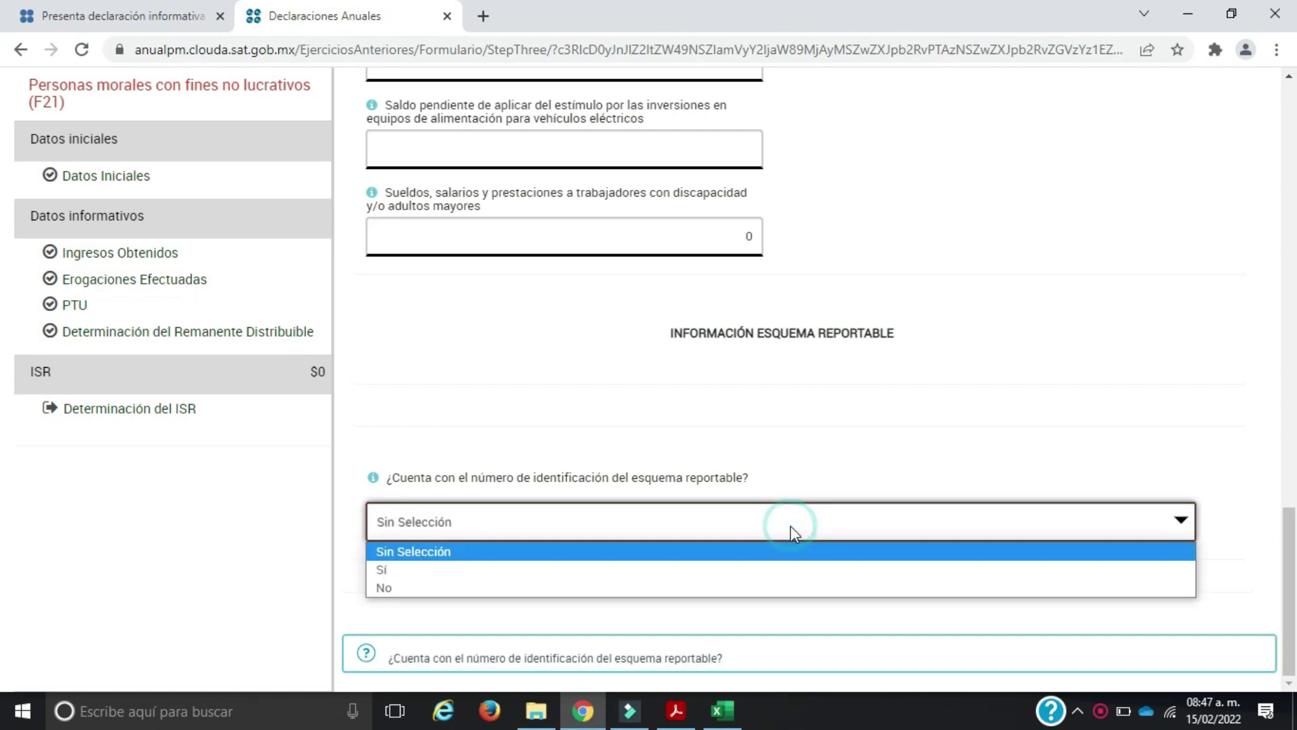
left_click(780, 589)
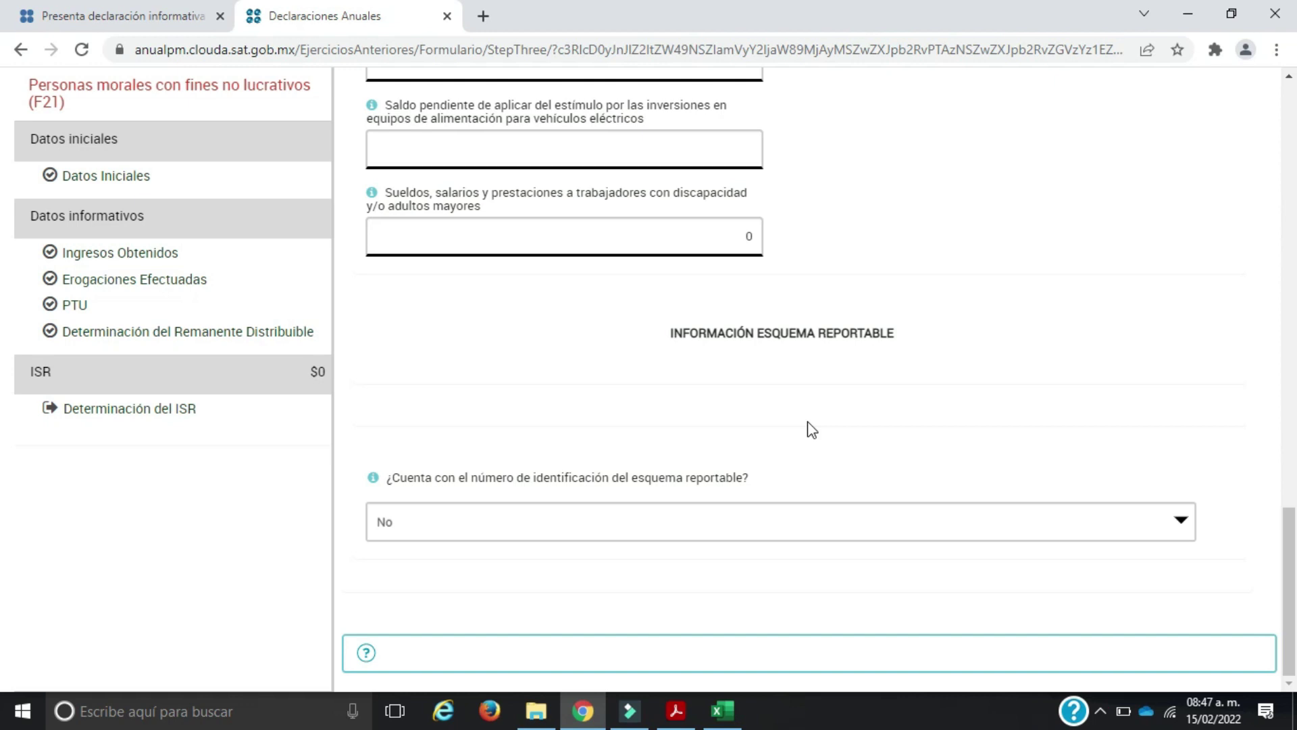
scroll(811, 429, "up", 8)
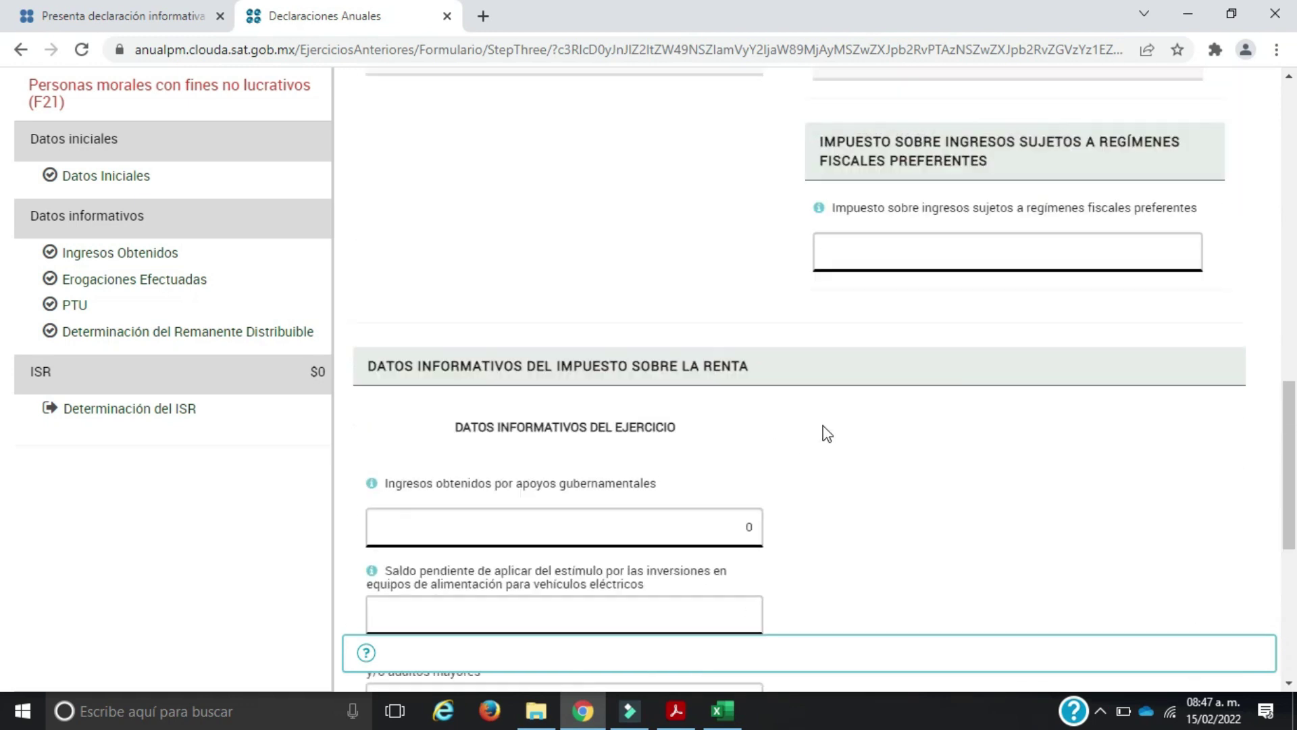
scroll(823, 430, "up", 3)
scroll(788, 456, "up", 3)
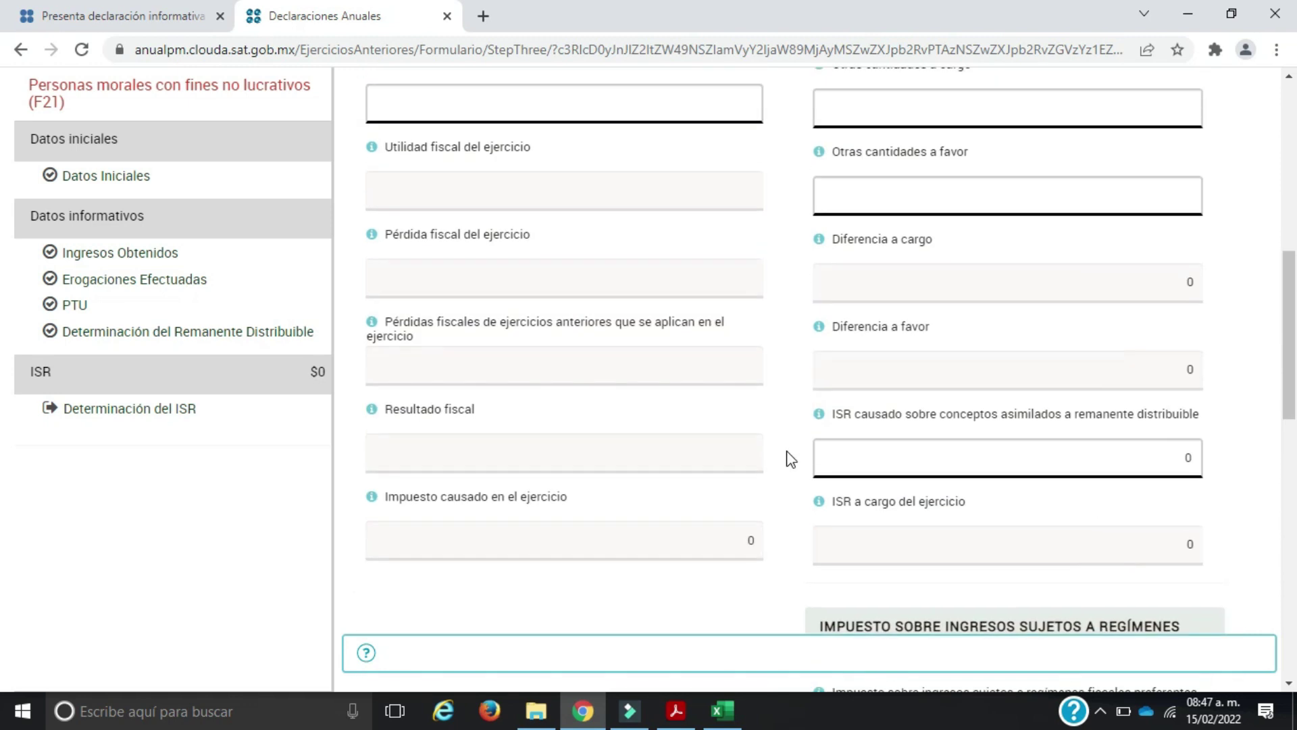